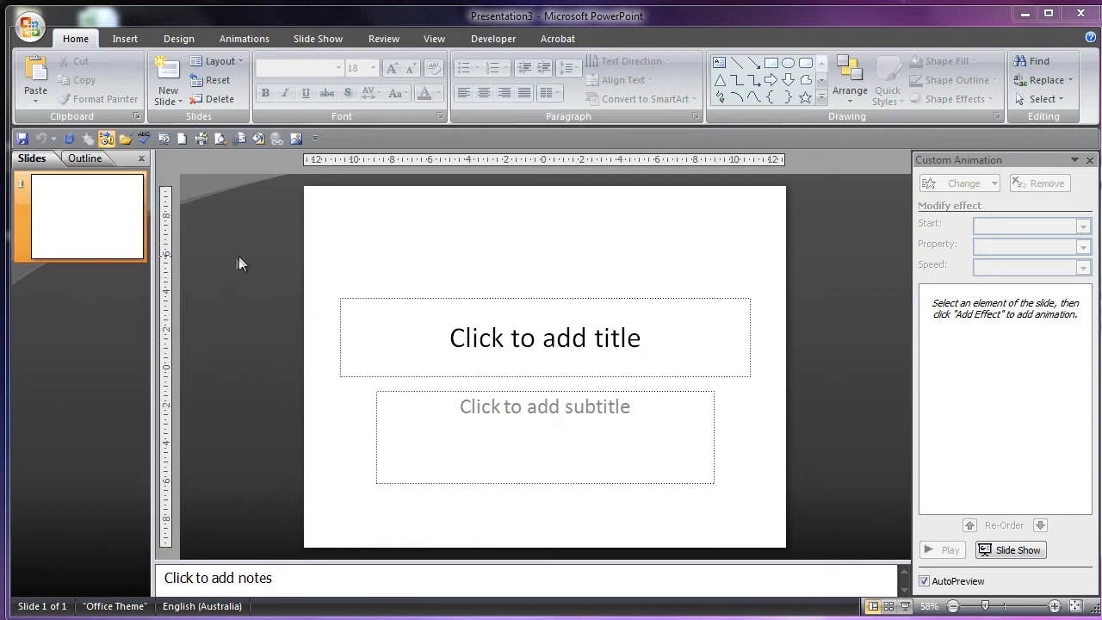
Step: Drag a marquee over the empty title and subtitle placeholders to select both
left_click_drag(809, 520, 317, 282)
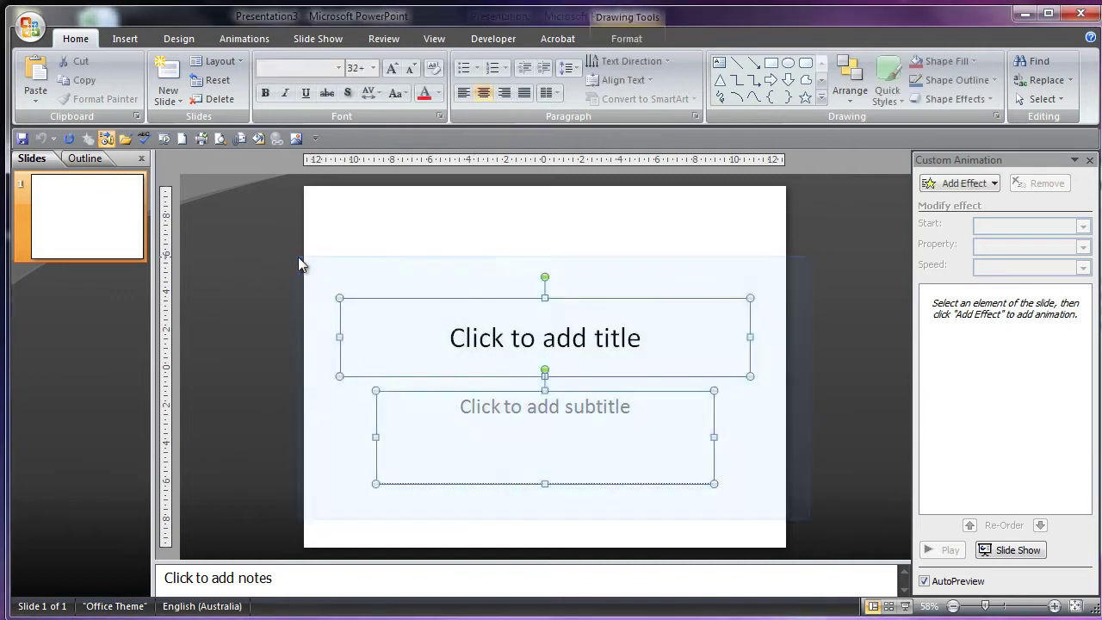
Step: Delete the placeholders and draw a blue rectangle near the slide centre
key("Delete")
left_click(125, 38)
left_click(193, 81)
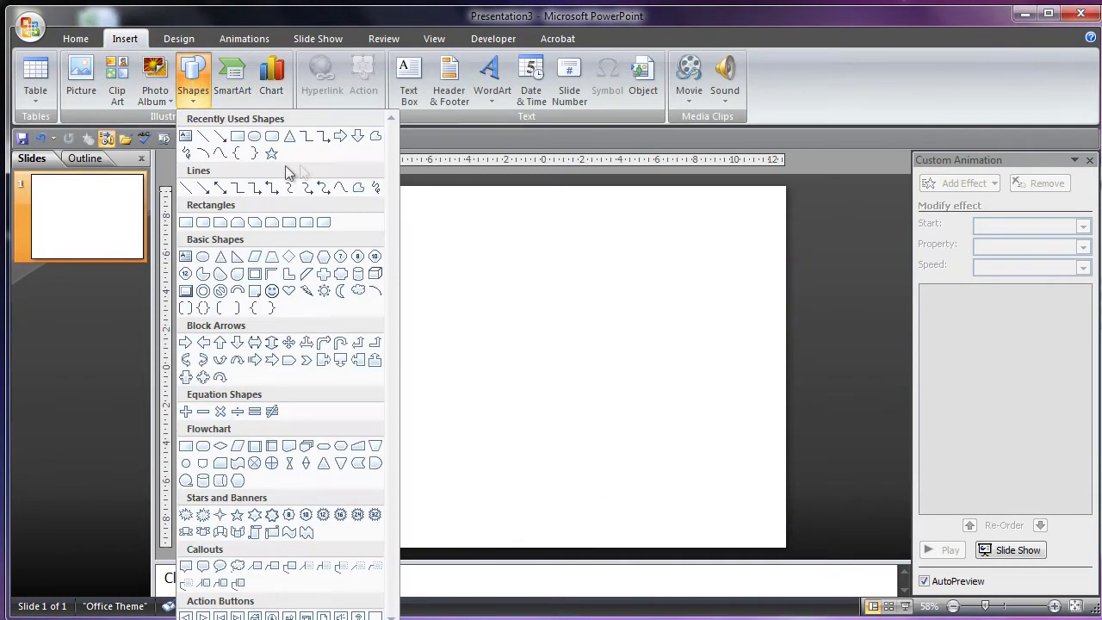
left_click(237, 136)
mouse_move(499, 308)
left_mouse_down()
mouse_move(611, 406)
mouse_move(675, 443)
left_mouse_up()
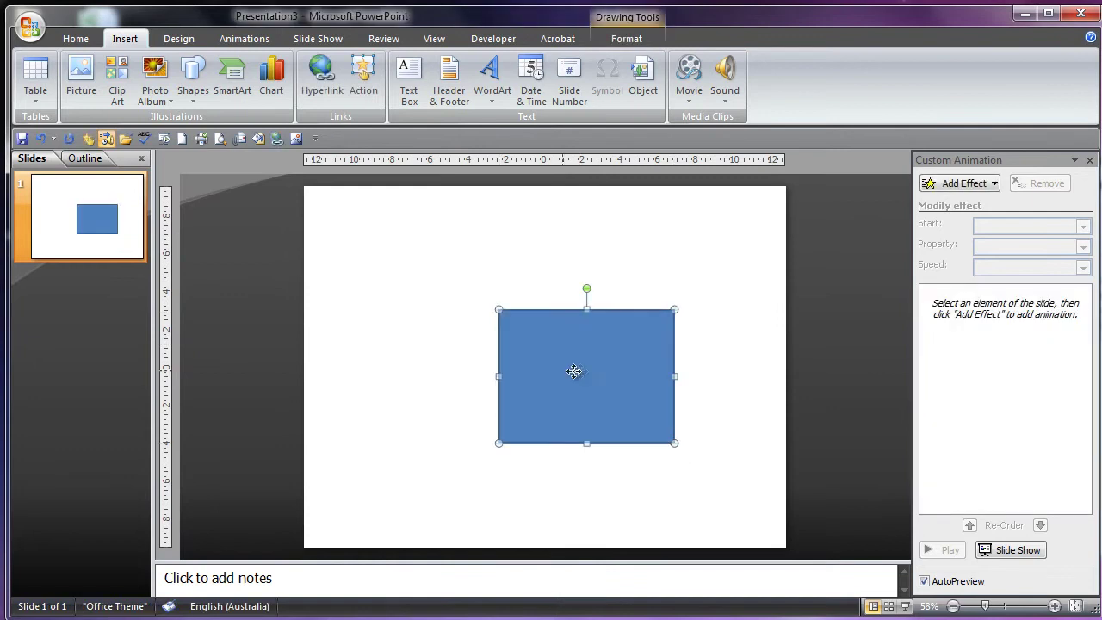
left_click_drag(576, 369, 533, 358)
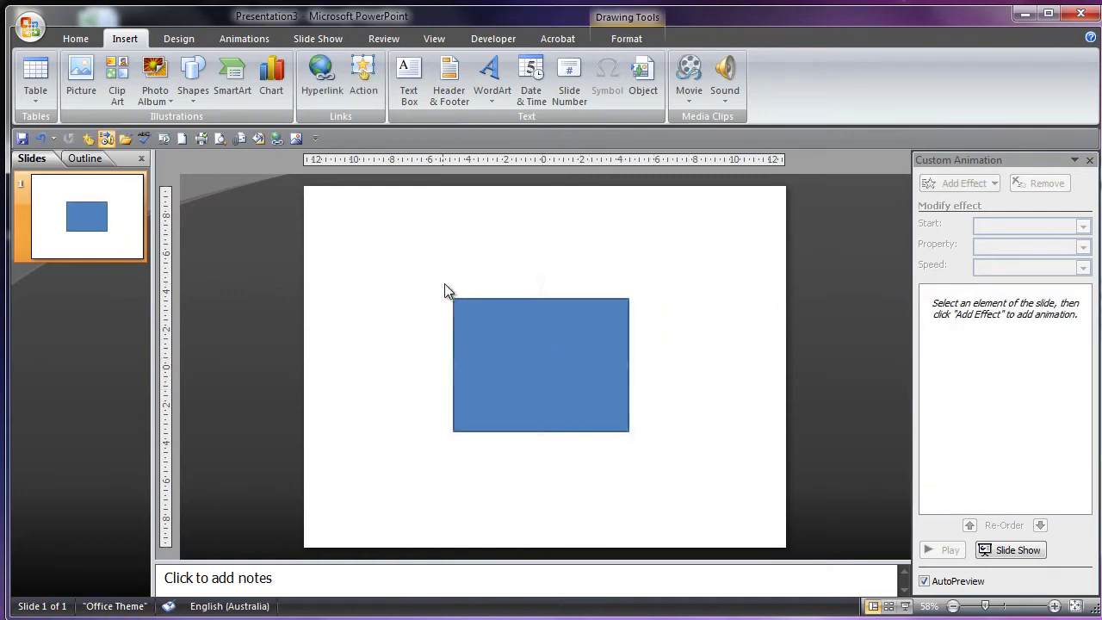
Step: Select the rectangle and bring up, then dismiss, its shortcut menu
left_click(645, 358)
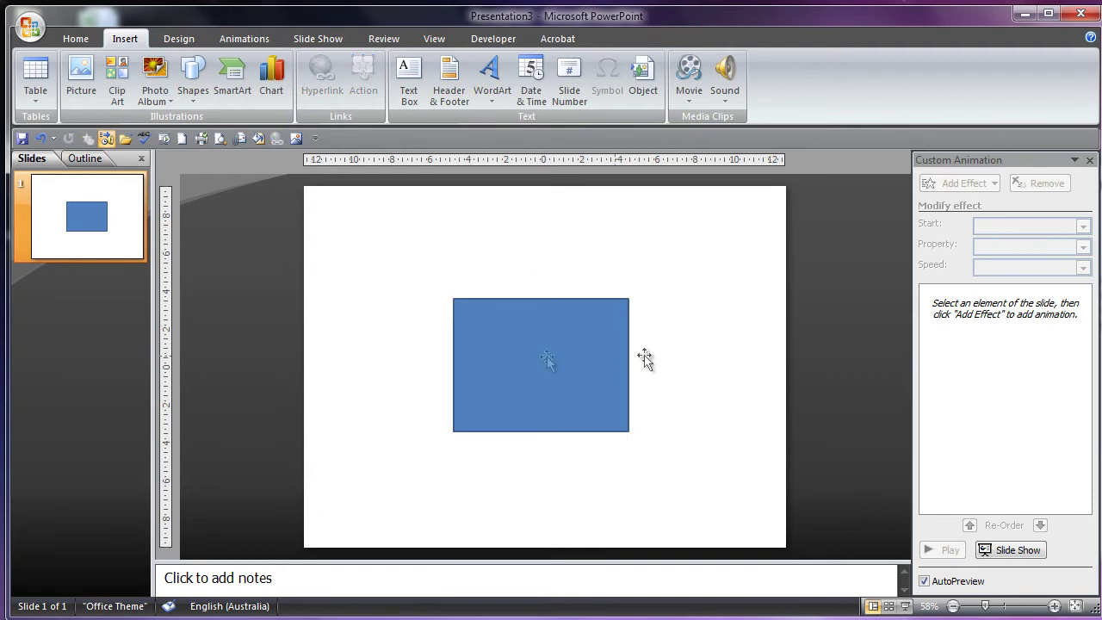
left_click(544, 345)
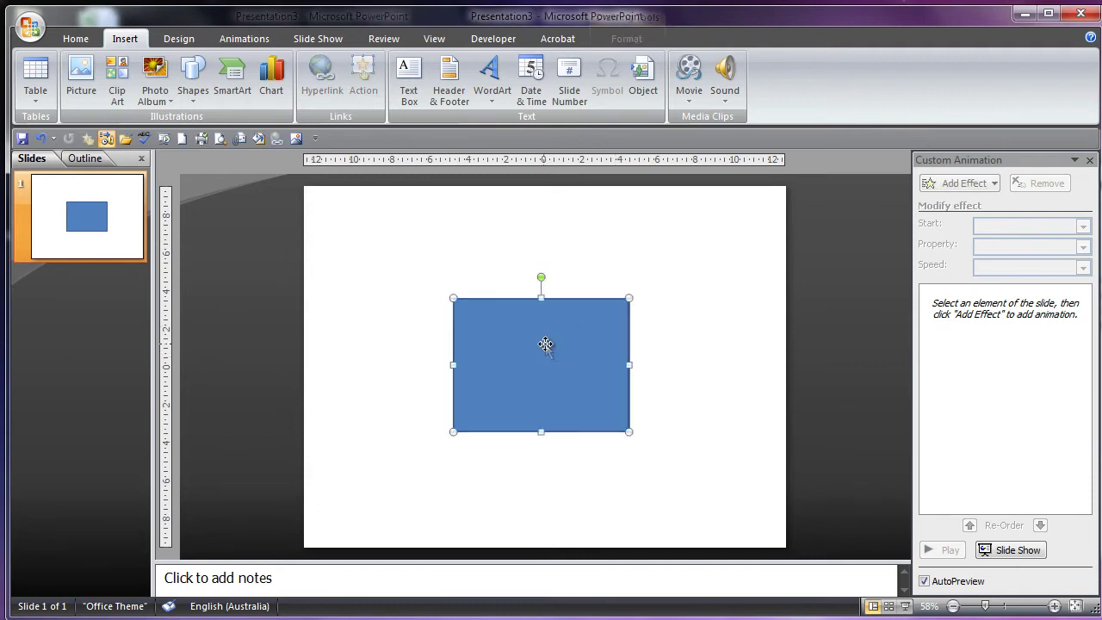
right_click(545, 345)
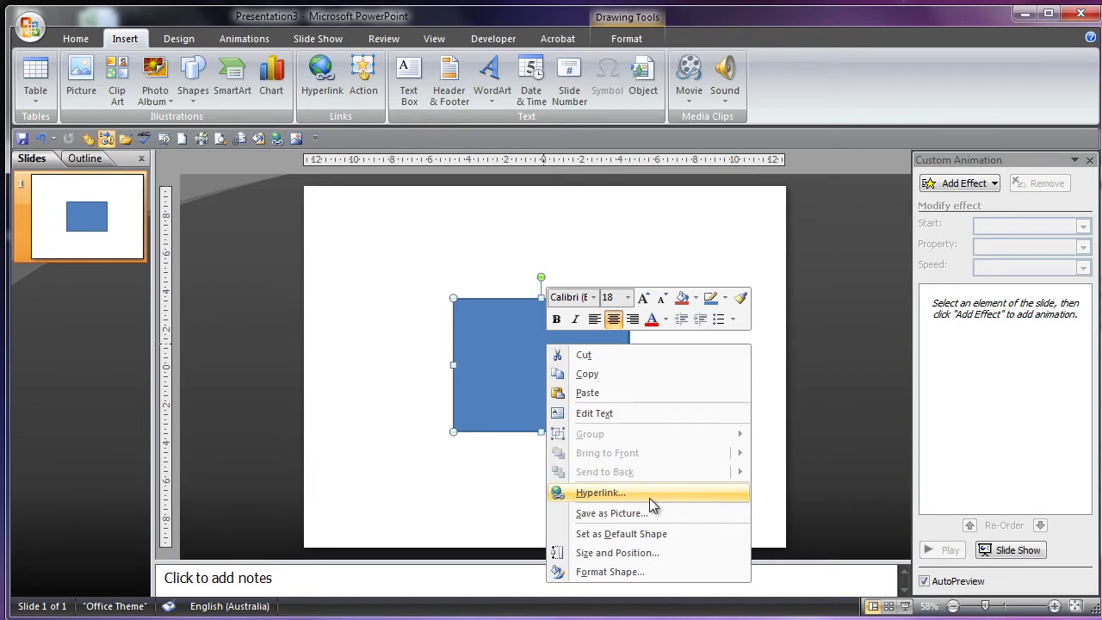
left_click(489, 319)
Step: Open Action Settings for the rectangle and move the dialog off the shape
left_click(363, 82)
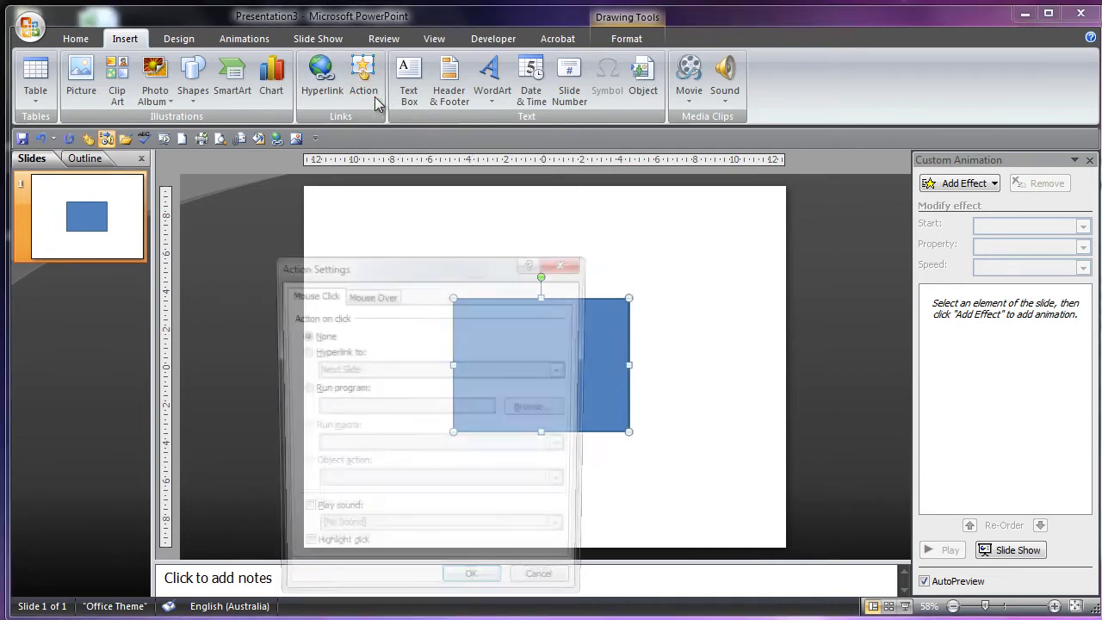
left_click_drag(362, 274, 204, 214)
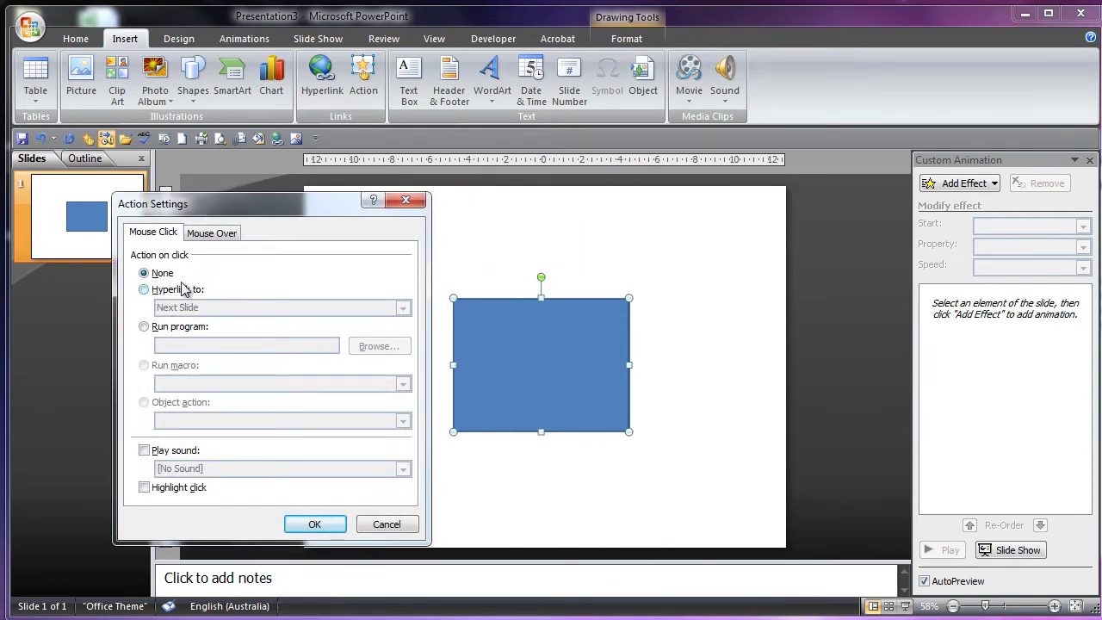
left_click_drag(166, 209, 214, 203)
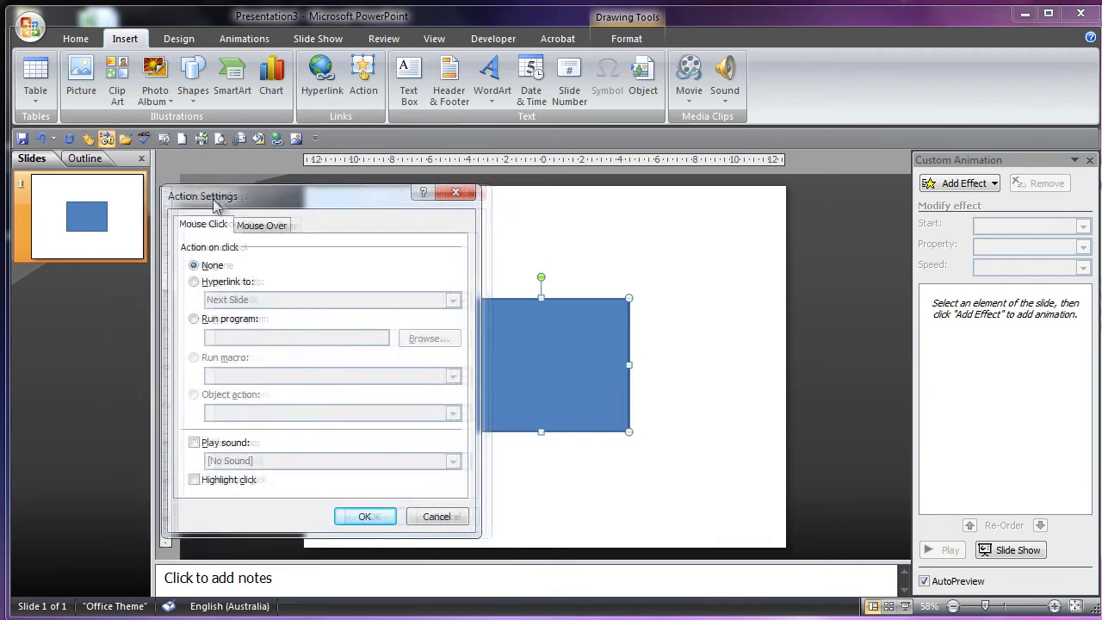
left_click(259, 225)
left_click(198, 224)
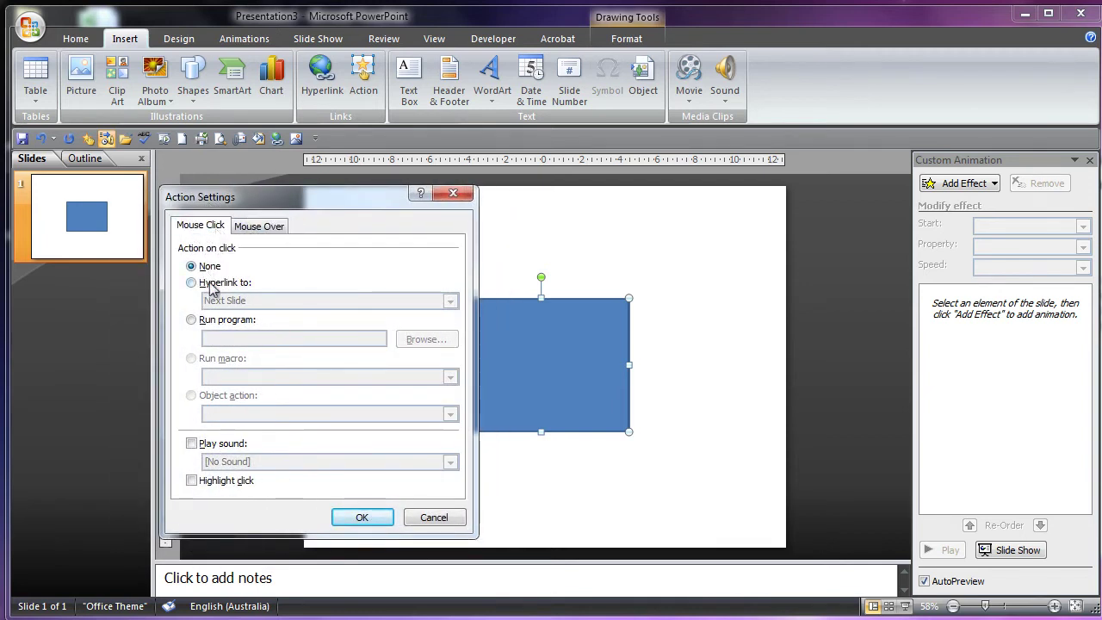
Step: Set the Mouse Click action to Hyperlink to Next Slide
left_click(192, 282)
left_click(240, 302)
left_click(209, 266)
left_click(209, 266)
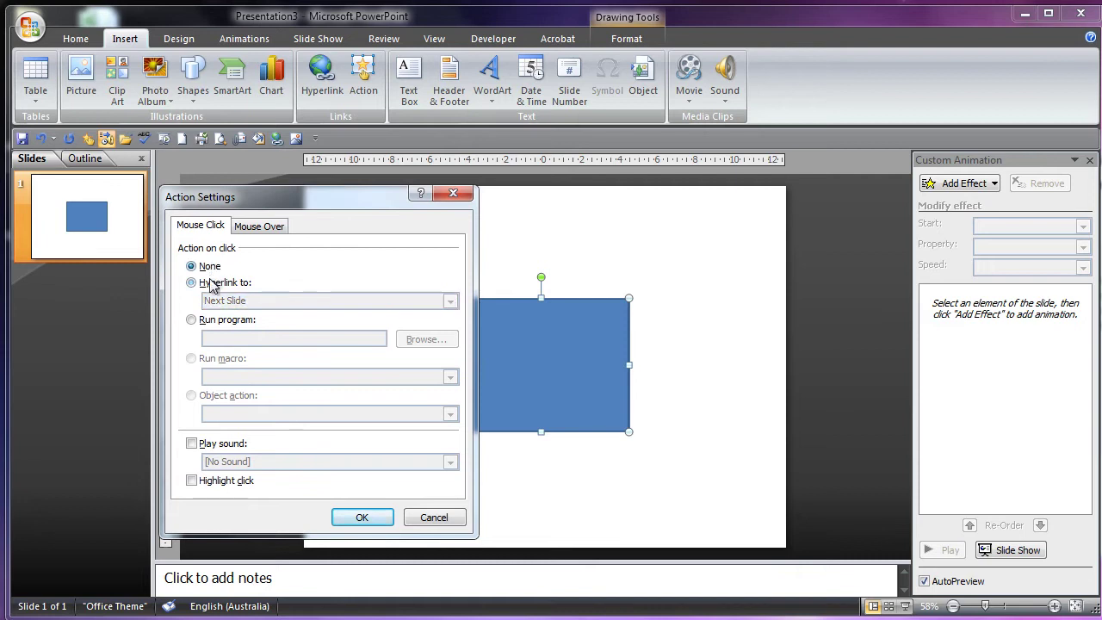
left_click(211, 282)
left_click(209, 266)
left_click(211, 284)
left_click(297, 302)
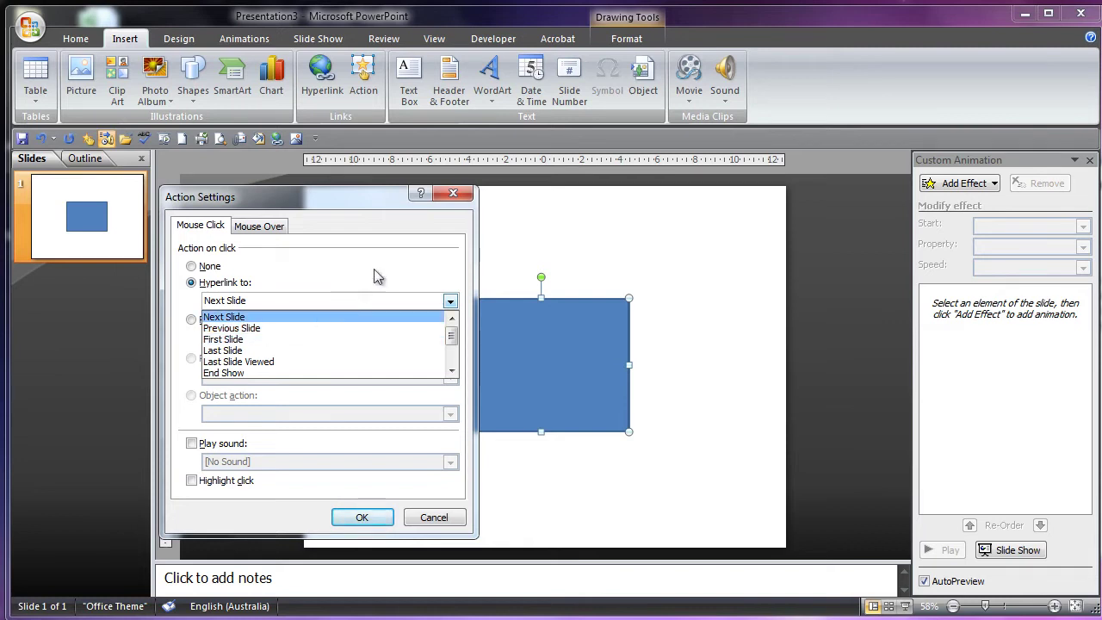
scroll(353, 357, "down", 1)
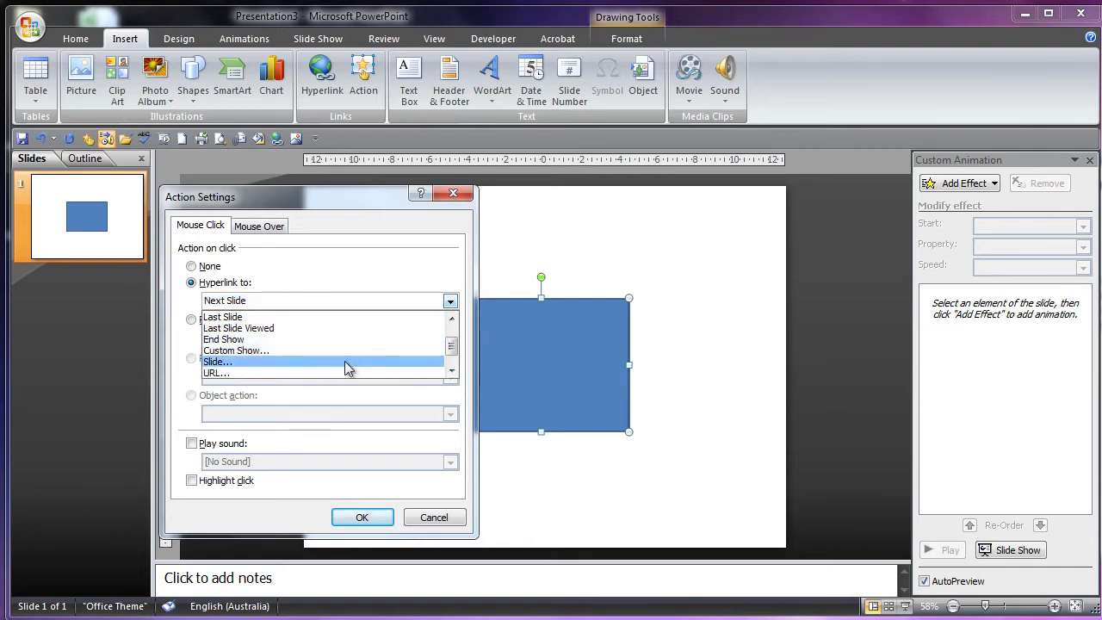
scroll(349, 368, "down", 1)
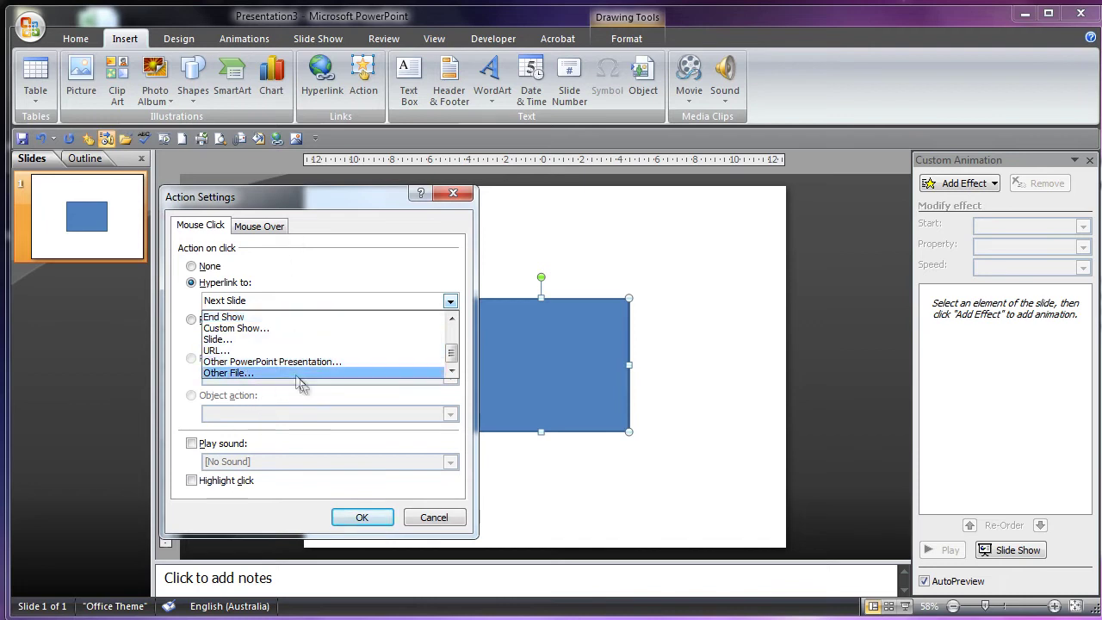
scroll(327, 347, "up", 2)
scroll(361, 361, "down", 2)
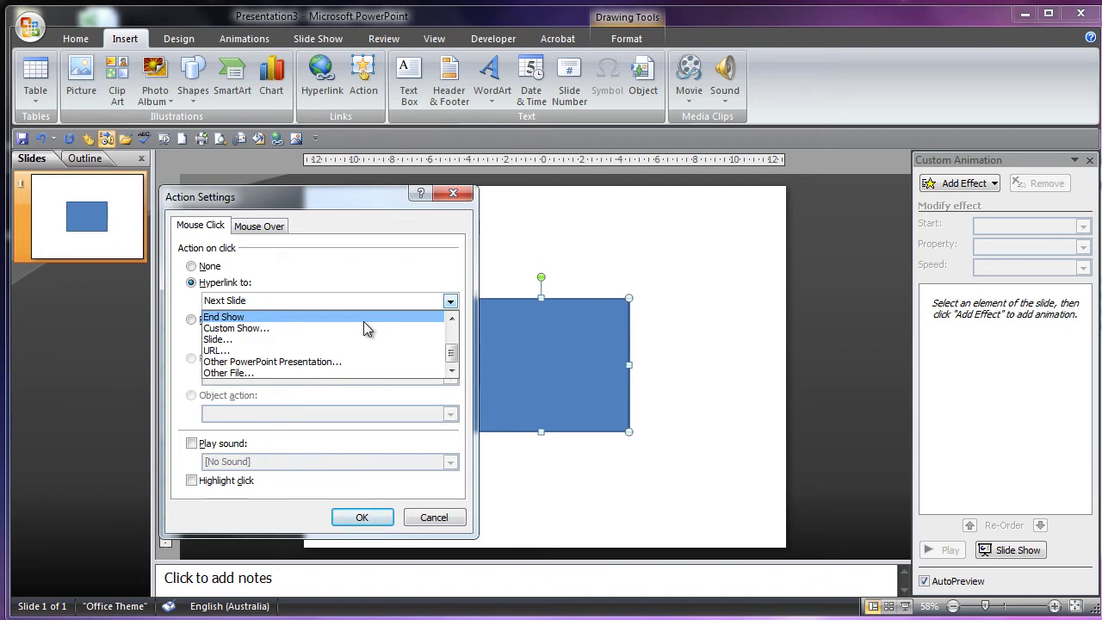
left_click(356, 249)
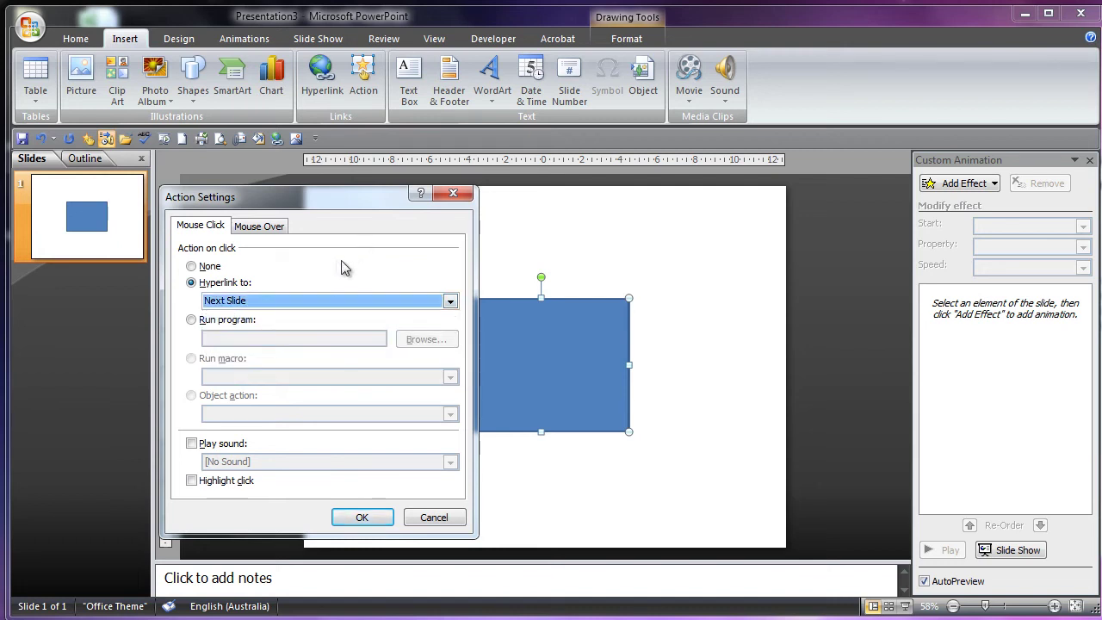
Step: Try Run program, the Arrow sound and Highlight click, then cancel Action Settings
left_click(240, 319)
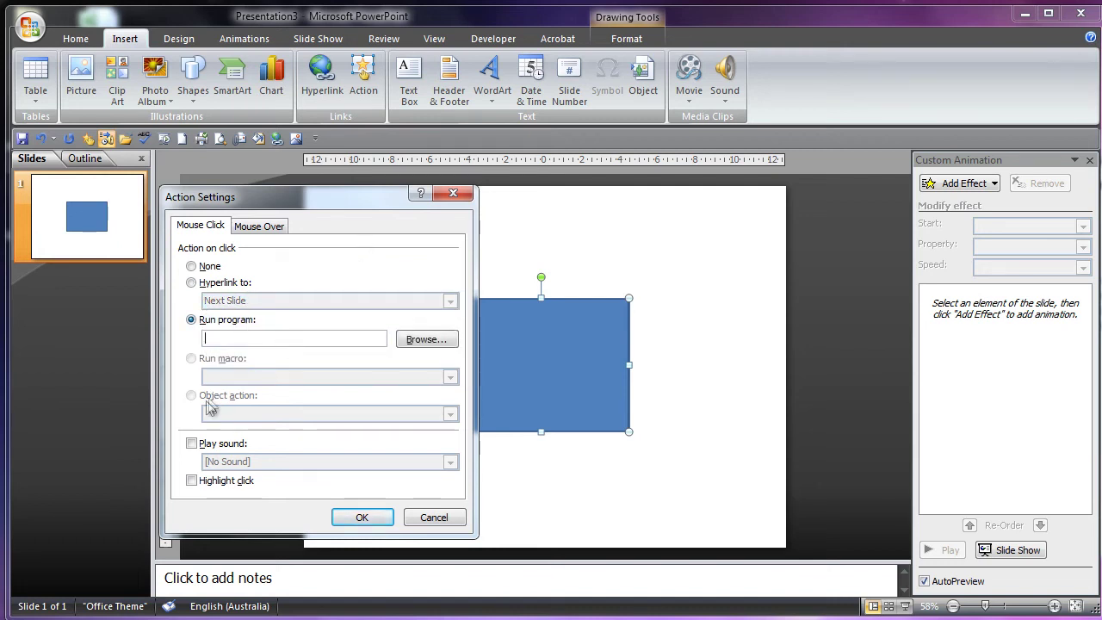
left_click(214, 445)
left_click(259, 462)
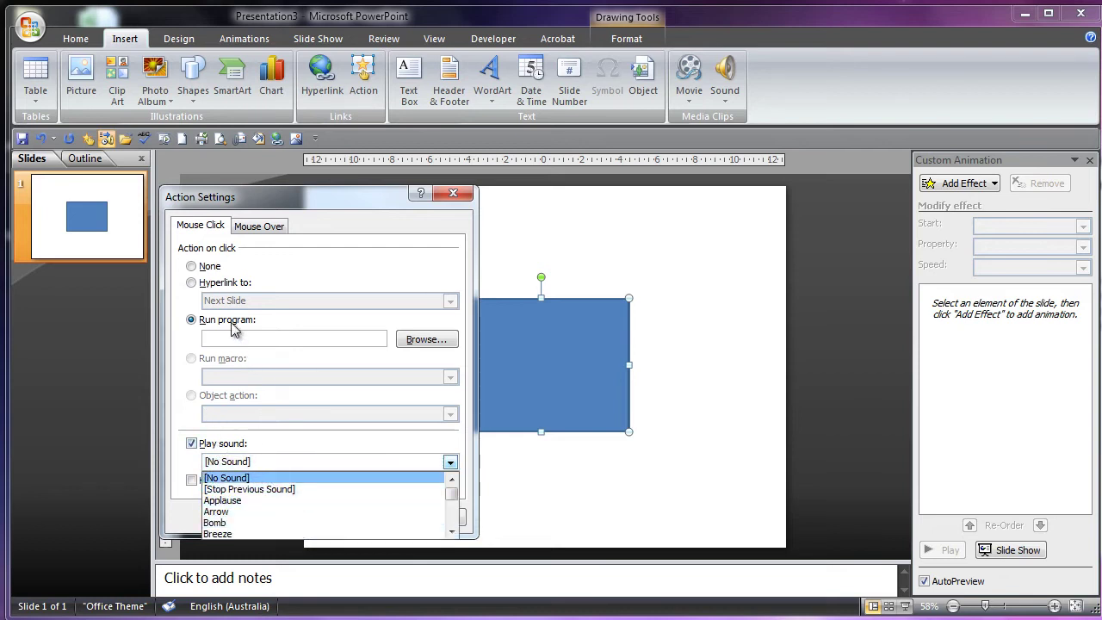
left_click(259, 515)
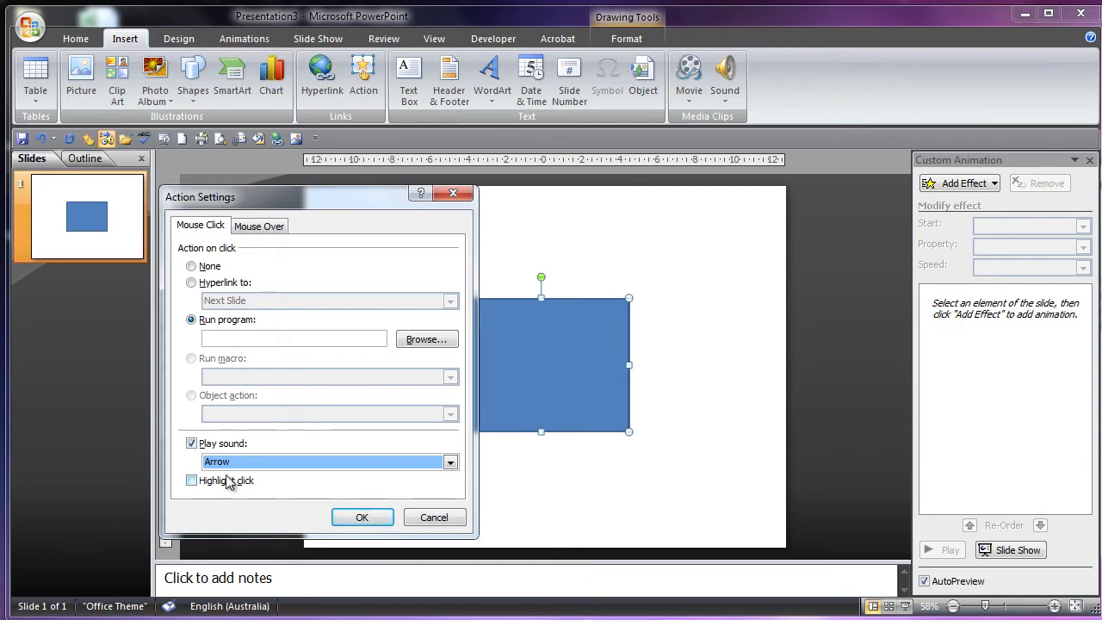
left_click(231, 446)
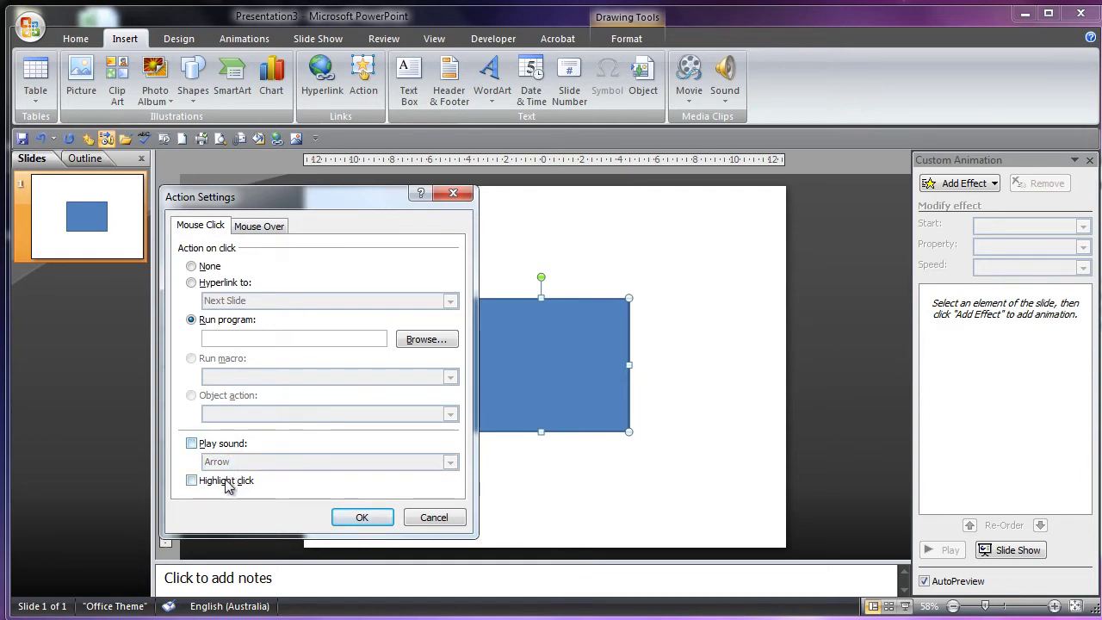
left_click(223, 481)
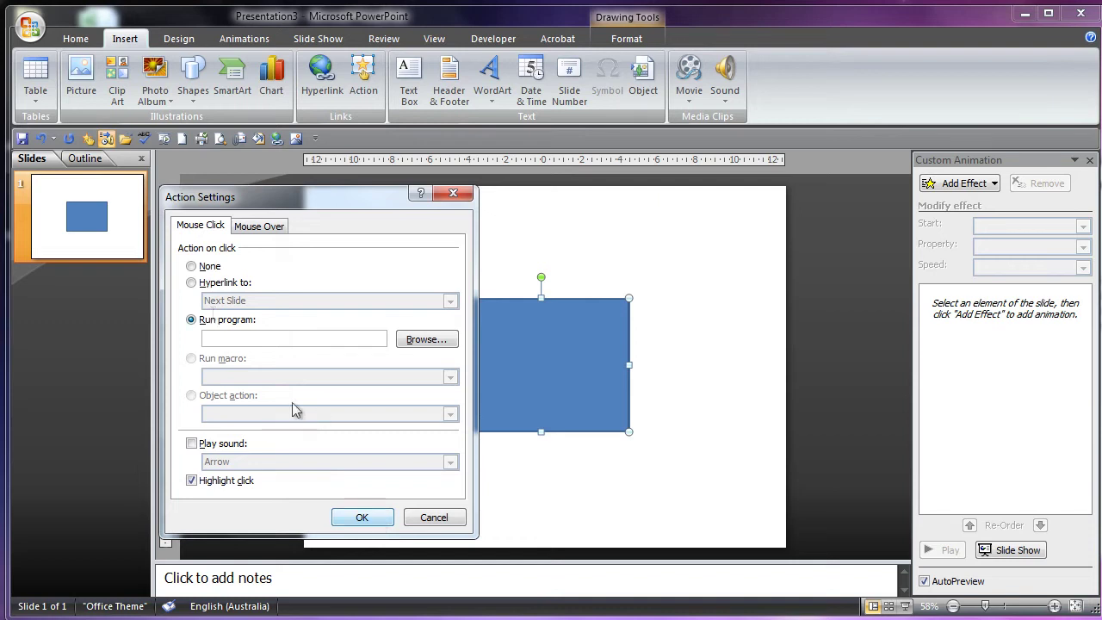
left_click(435, 518)
Step: Reopen the rectangle's Action Settings on the Mouse Over tab
right_click(492, 354)
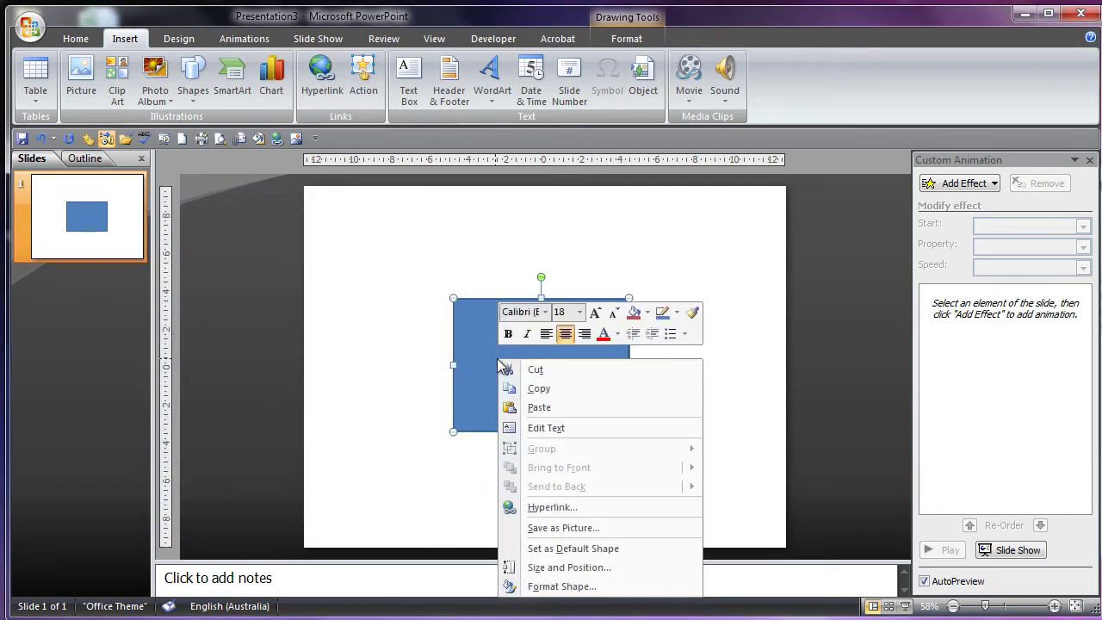
left_click(456, 301)
left_click(362, 82)
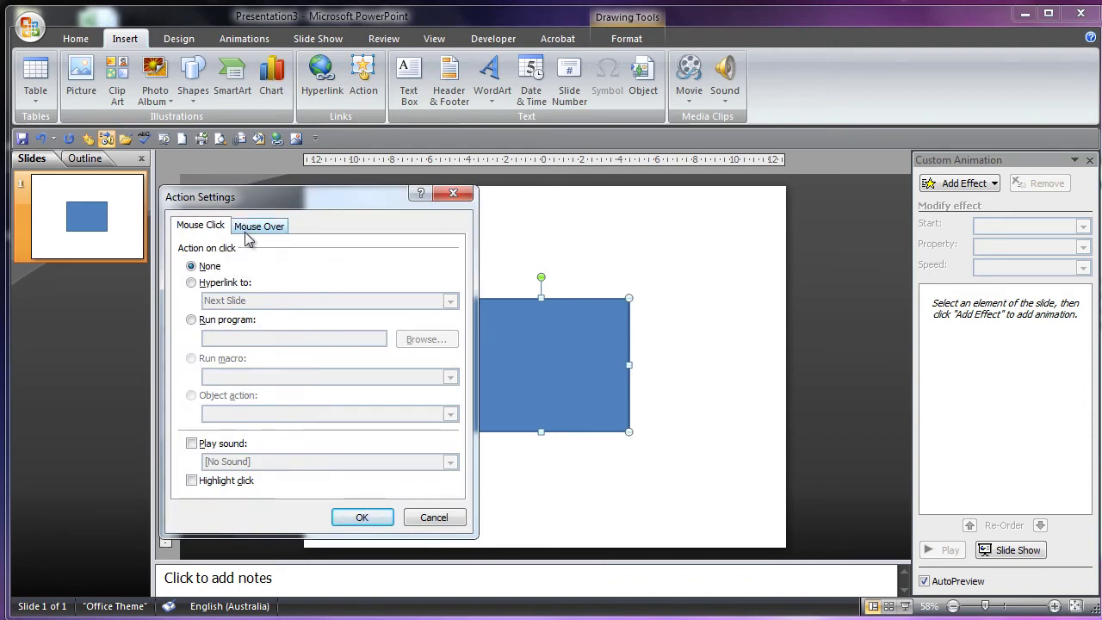
left_click(256, 225)
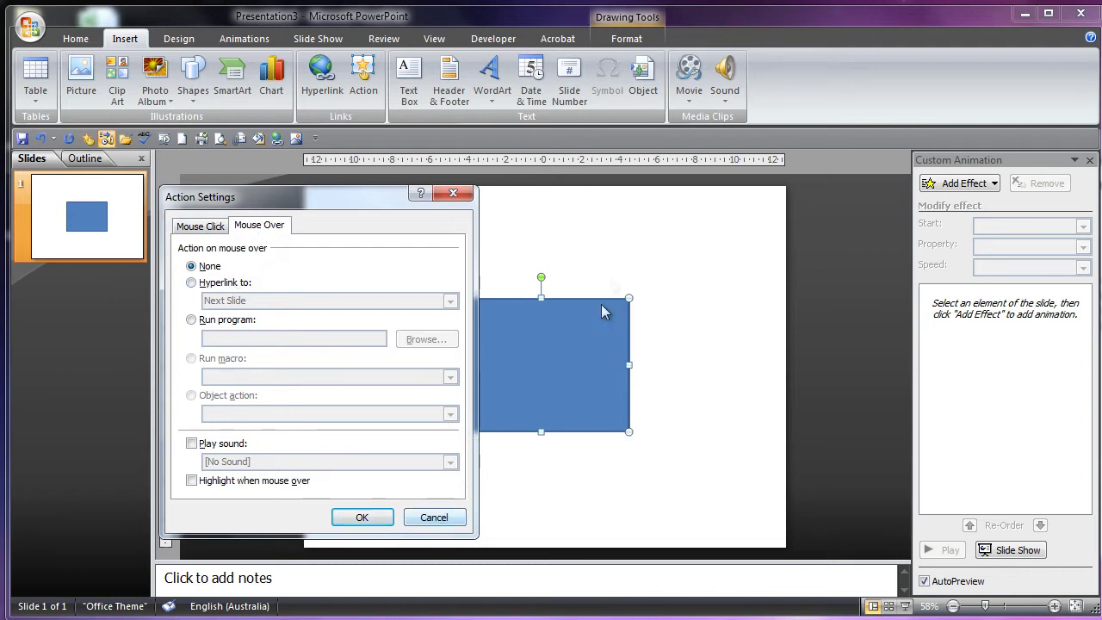
Step: Try a mouse-over Hyperlink to Next Slide, then cancel the dialog
left_click(225, 284)
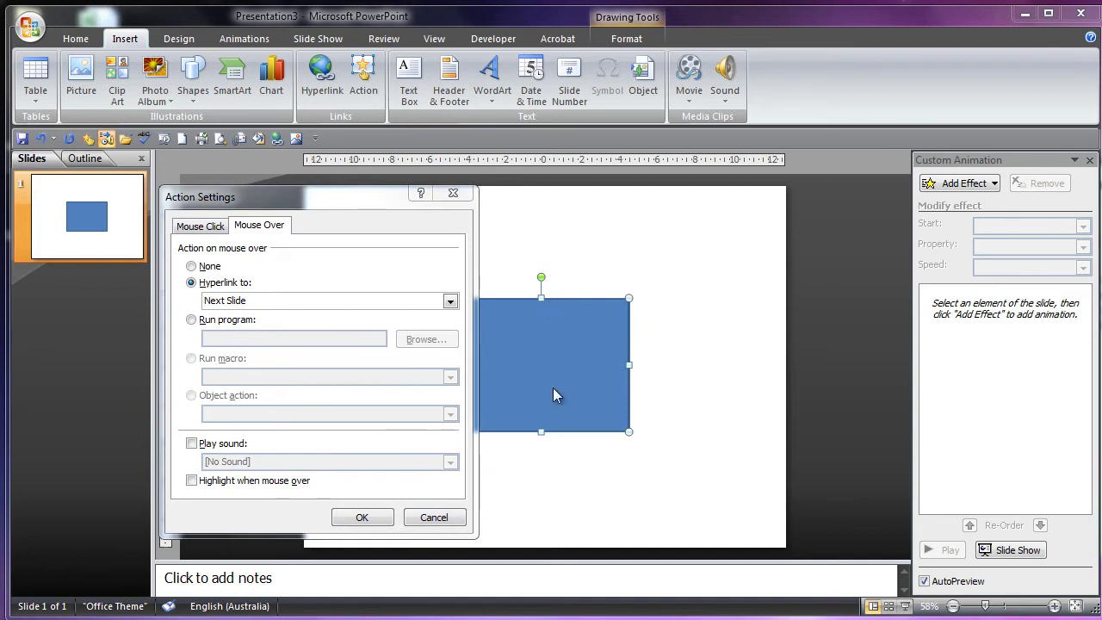
left_click(416, 301)
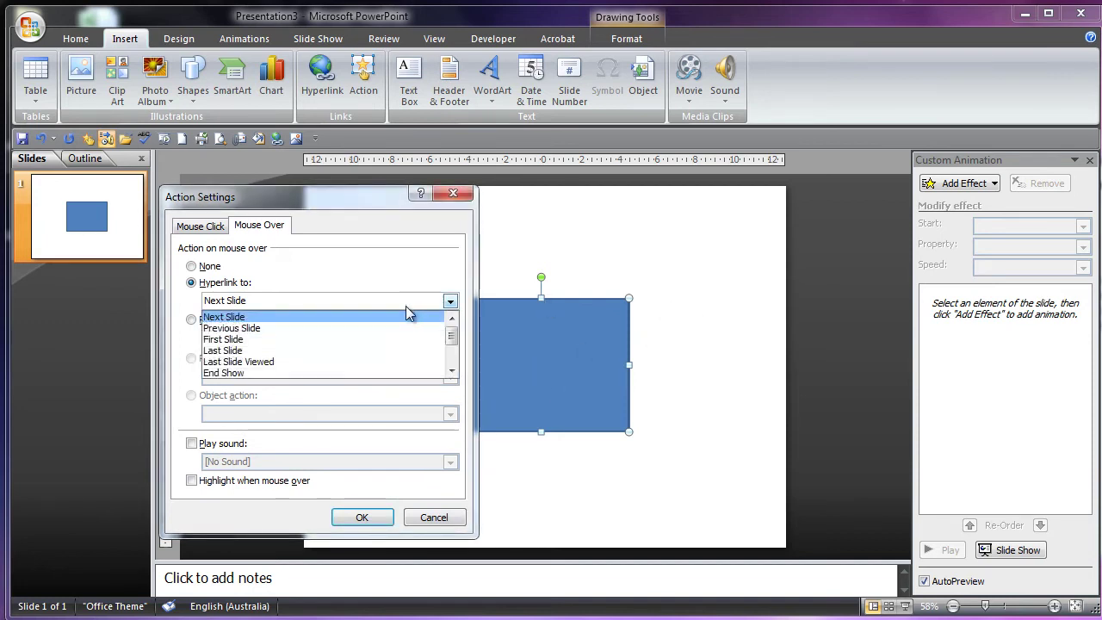
left_click(291, 303)
left_click(291, 303)
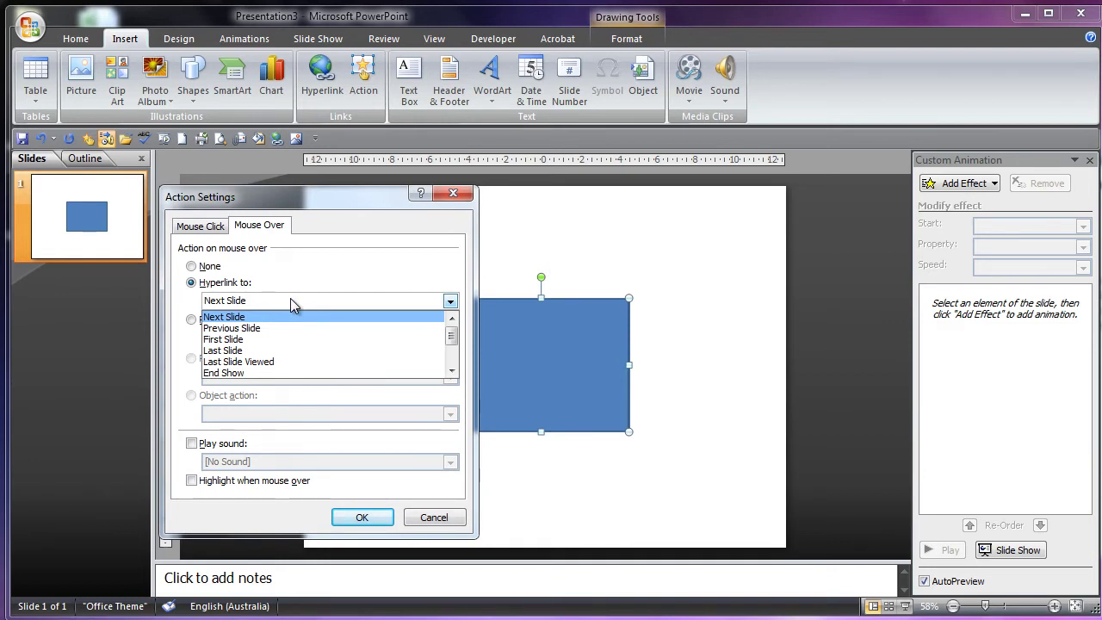
left_click(245, 318)
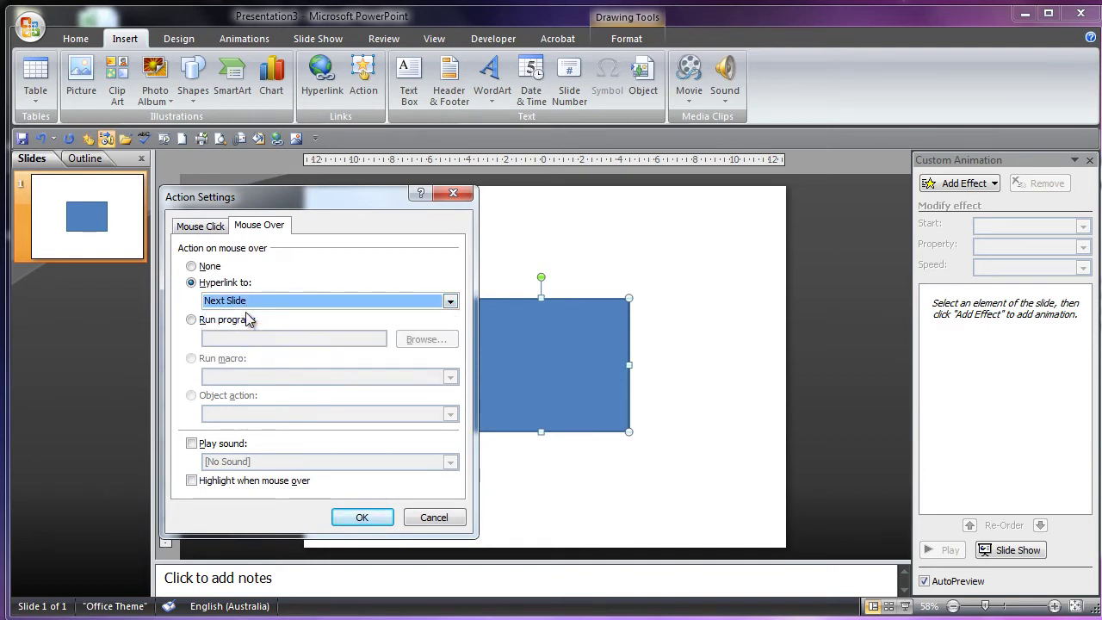
left_click(232, 302)
left_click(245, 318)
left_click(263, 300)
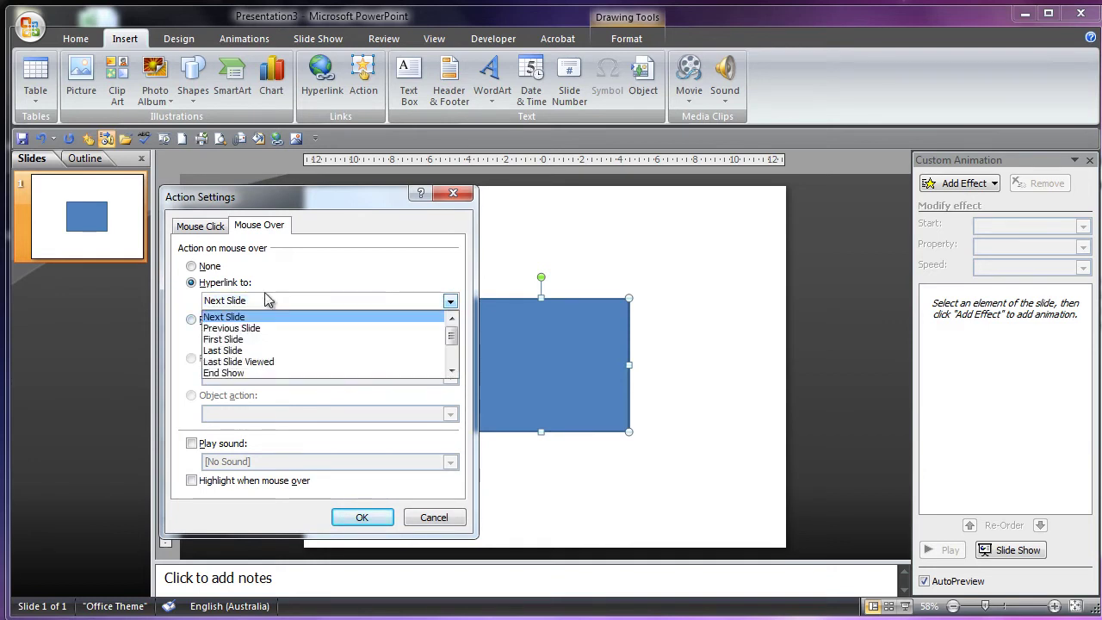
left_click(246, 317)
left_click(246, 303)
left_click(246, 318)
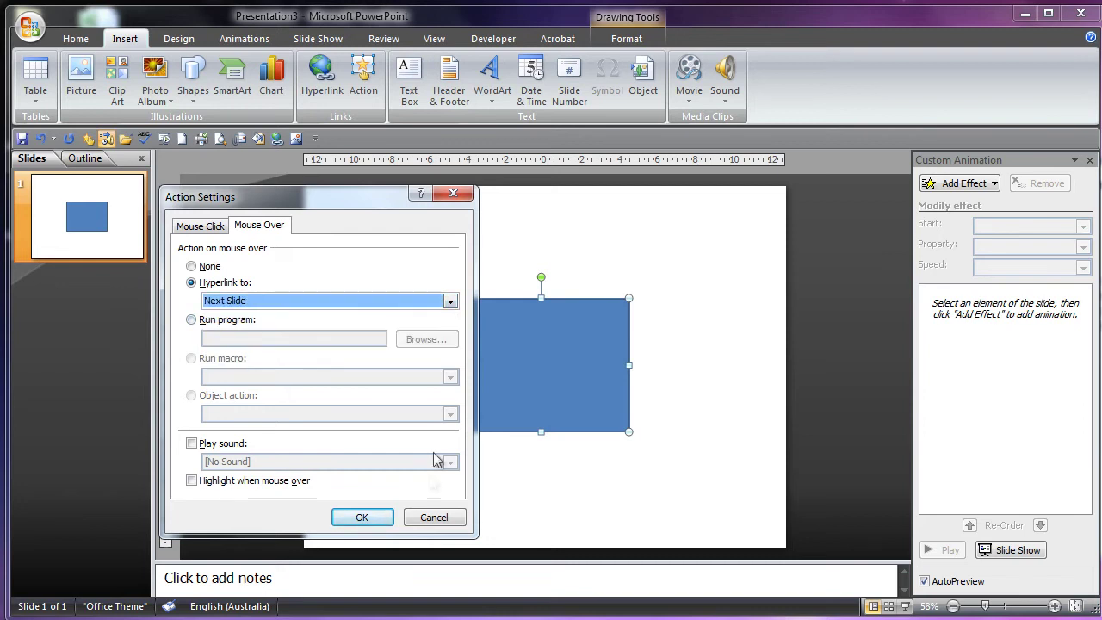
left_click(435, 517)
right_click(551, 374)
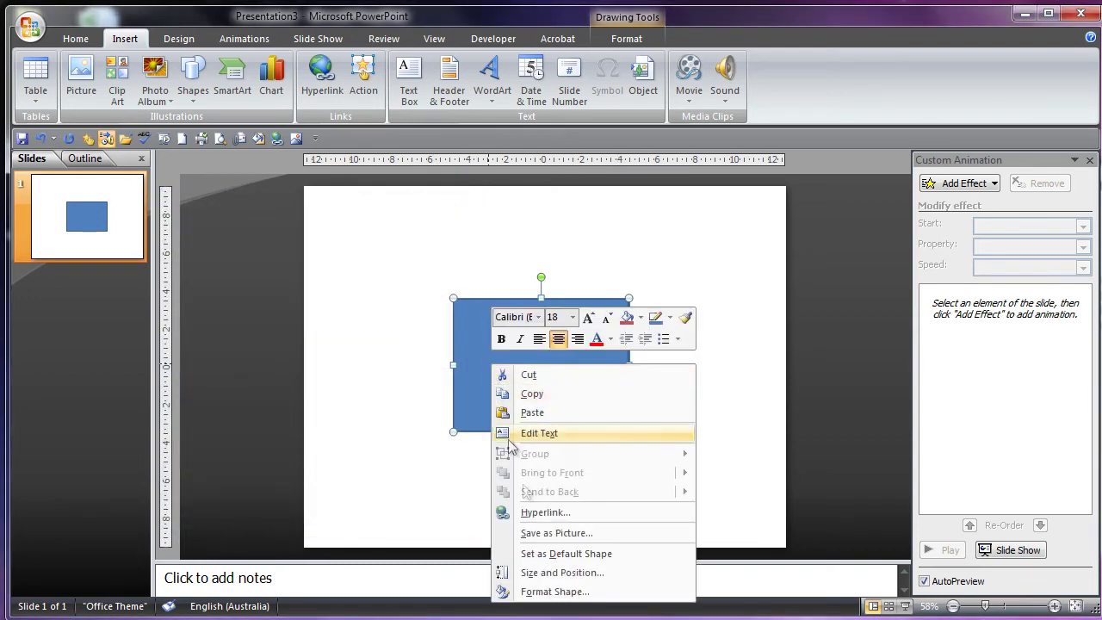
left_click(533, 509)
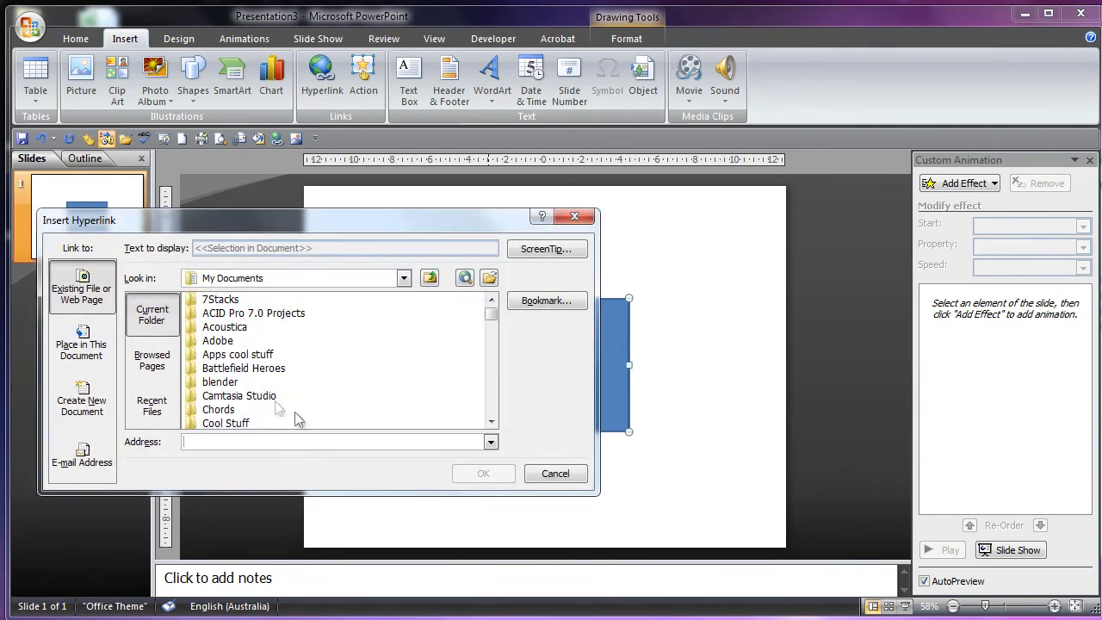
left_click(160, 358)
left_click(154, 405)
left_click(161, 355)
left_click(152, 315)
left_click(86, 344)
left_click(167, 318)
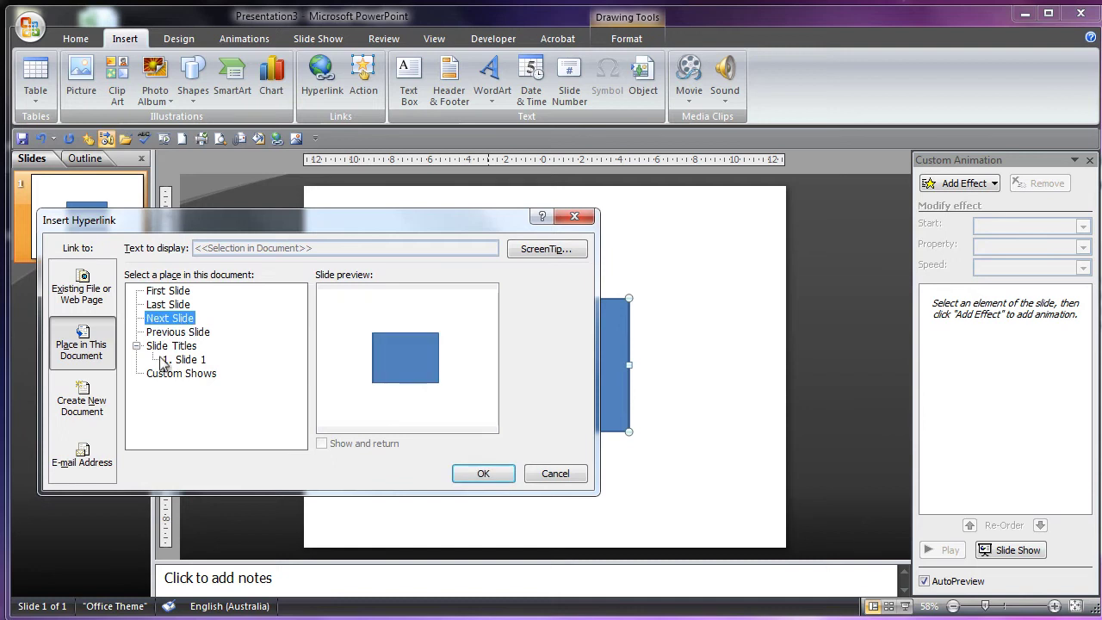
left_click(180, 360)
left_click(167, 304)
left_click(186, 292)
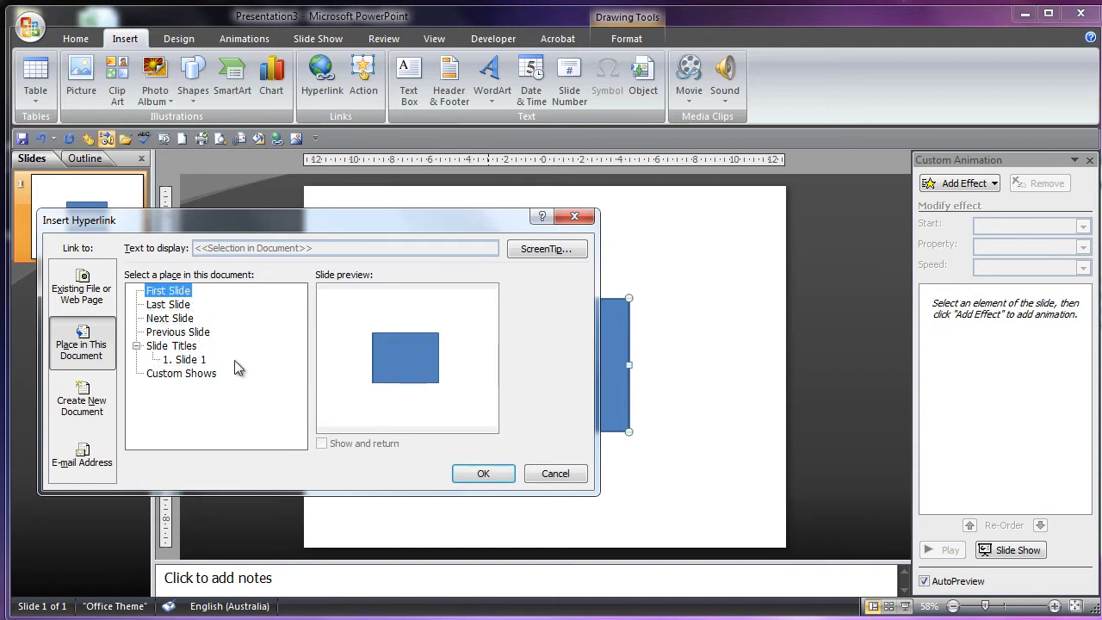
left_click(180, 373)
left_click(184, 360)
left_click(171, 346)
left_click(184, 360)
left_click(172, 306)
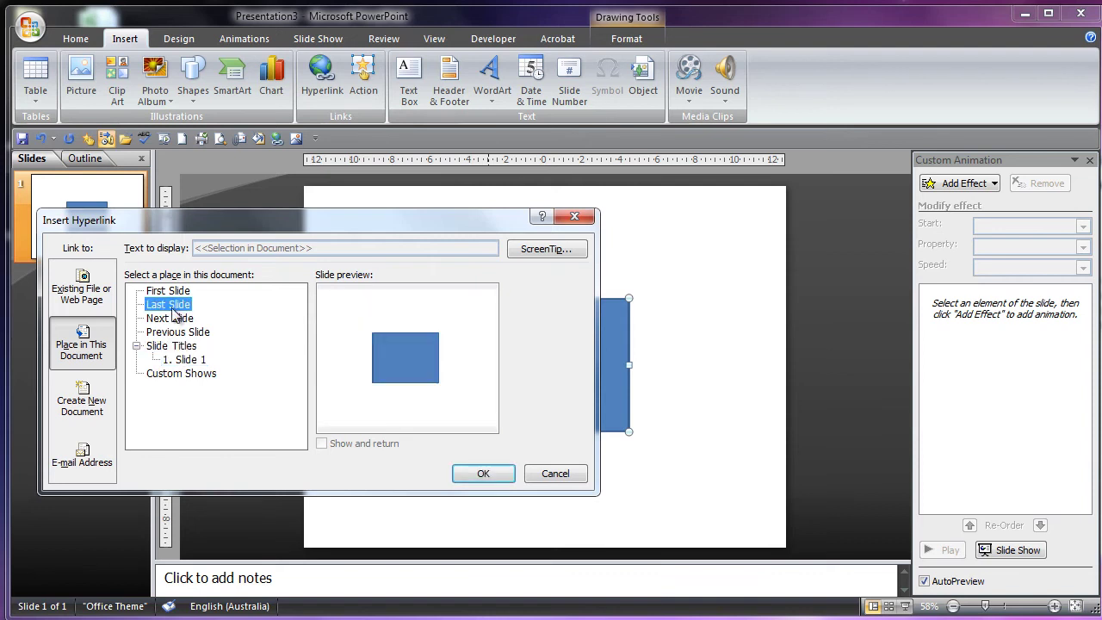
left_click(554, 474)
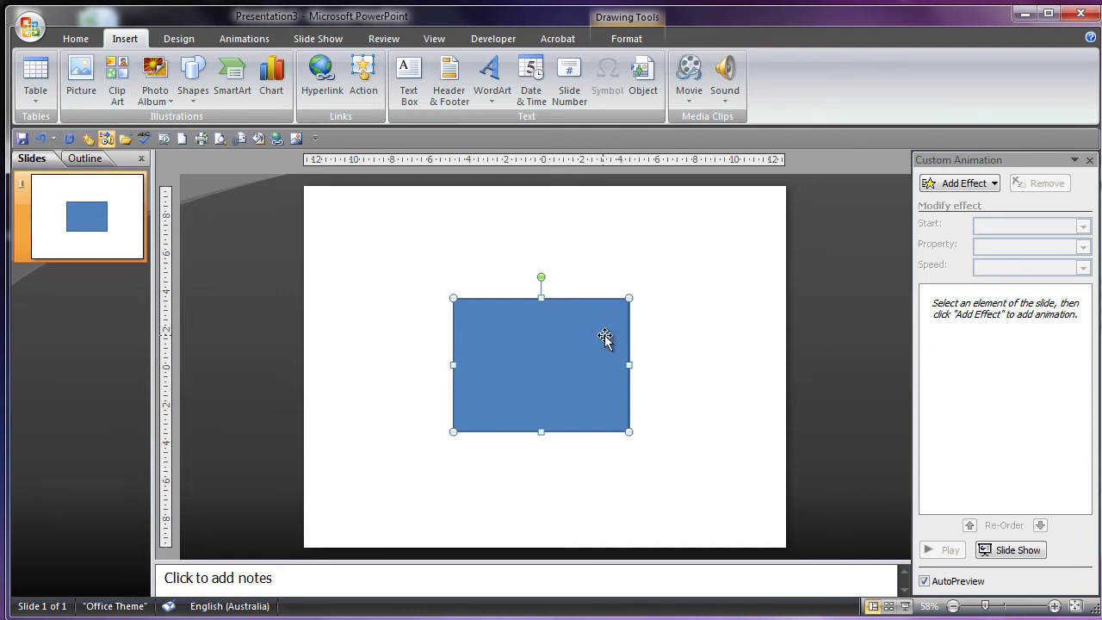
Step: Shrink the rectangle into three evenly spaced copies and add a text box above them
left_click_drag(629, 298, 541, 352)
left_click_drag(516, 394, 642, 373)
left_click_drag(503, 376, 553, 381)
key("Left")
key("Left")
key("Left")
key("Left")
key("Left")
key("Left")
key("Left")
key("Left")
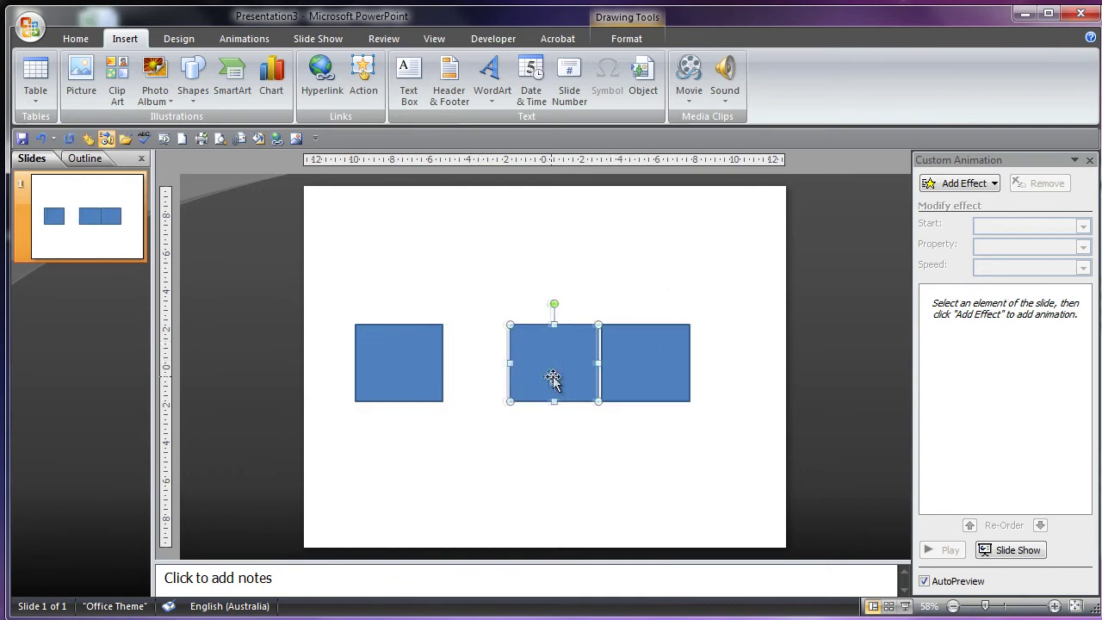
left_click(523, 197)
left_click(409, 82)
left_click(460, 220)
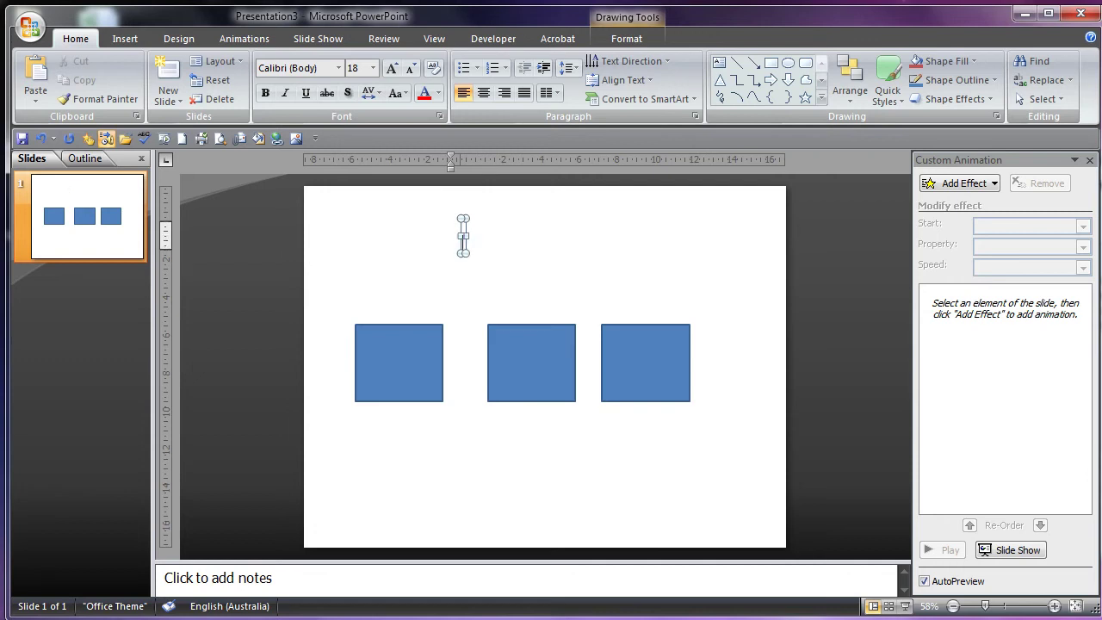
Step: Type 'What is 5 x 5', widen and lower the box, and grow its font twice
type("What is ")
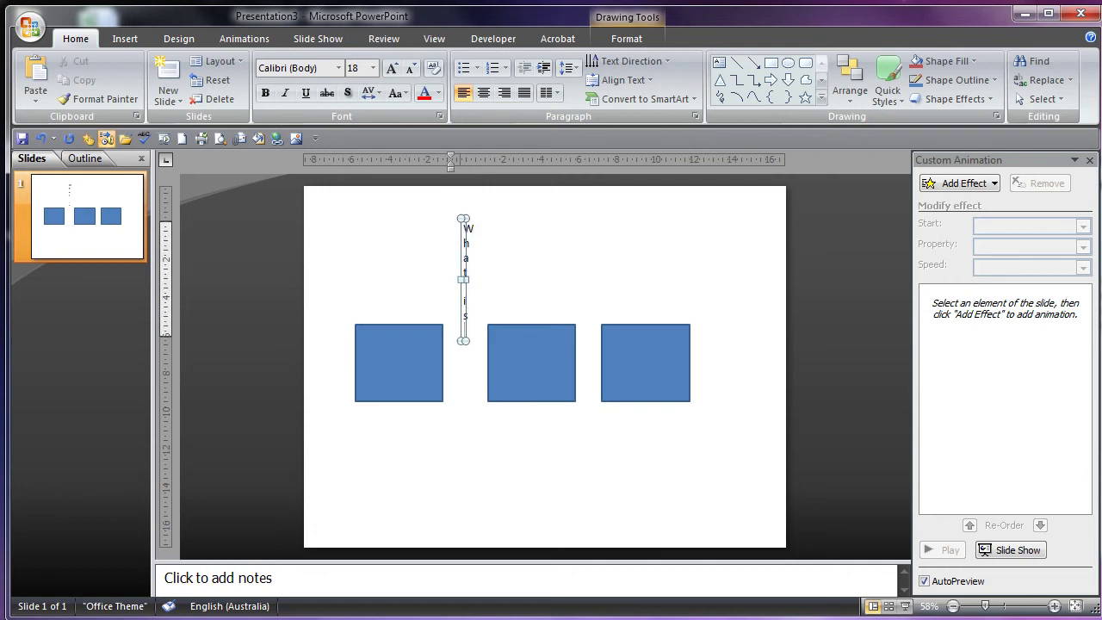
type("5 x 5")
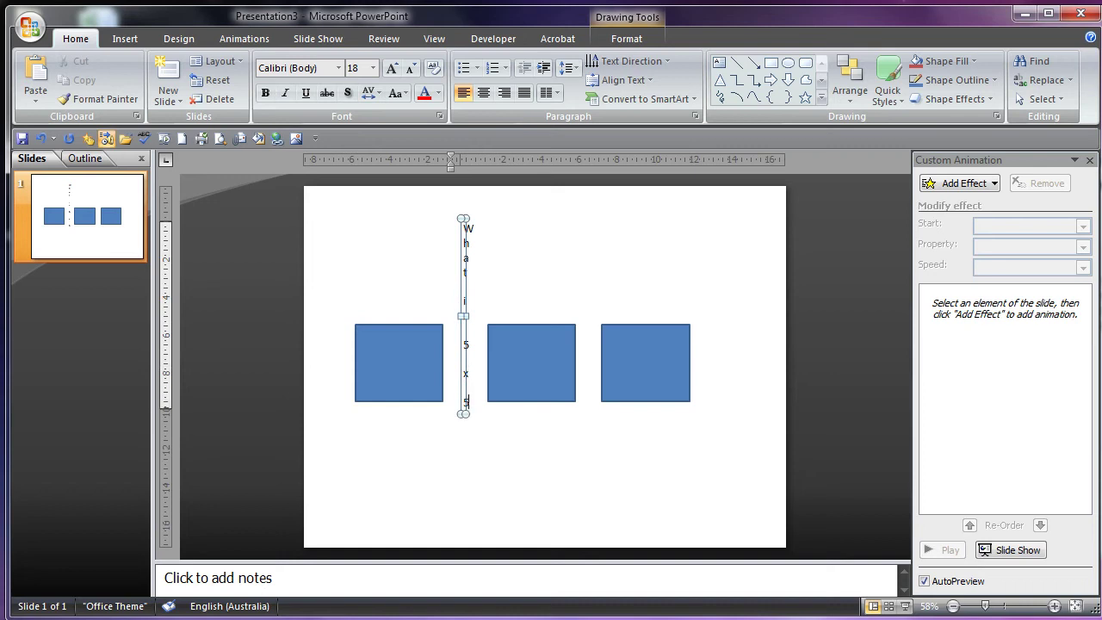
left_click_drag(464, 315, 769, 315)
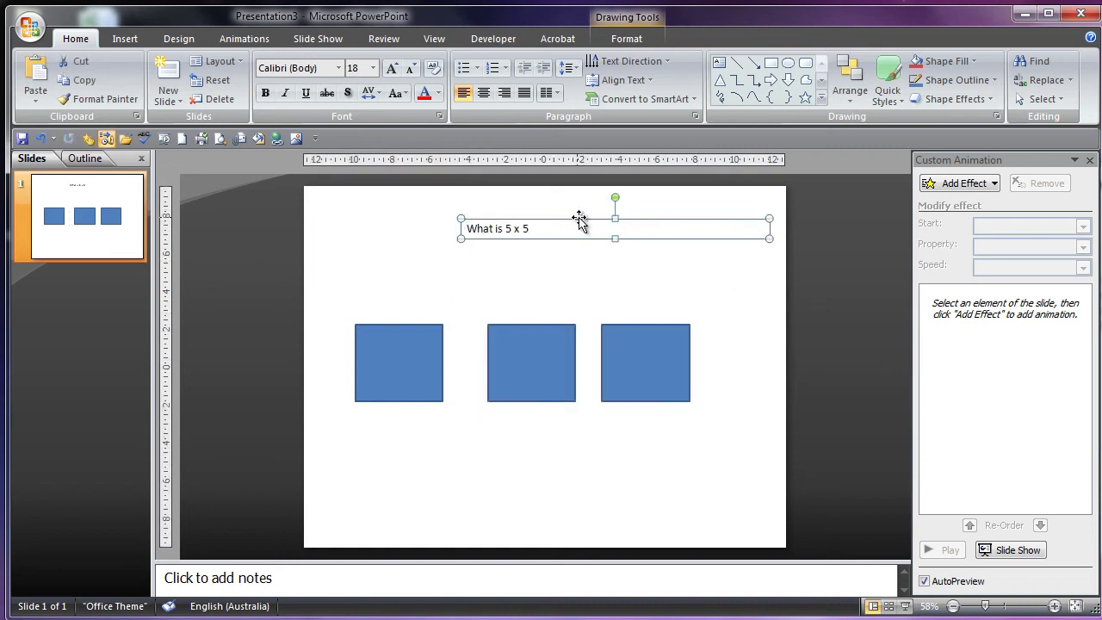
left_click_drag(579, 221, 538, 289)
left_click(392, 68)
left_click(392, 67)
left_click(391, 67)
left_click(392, 67)
left_click(391, 67)
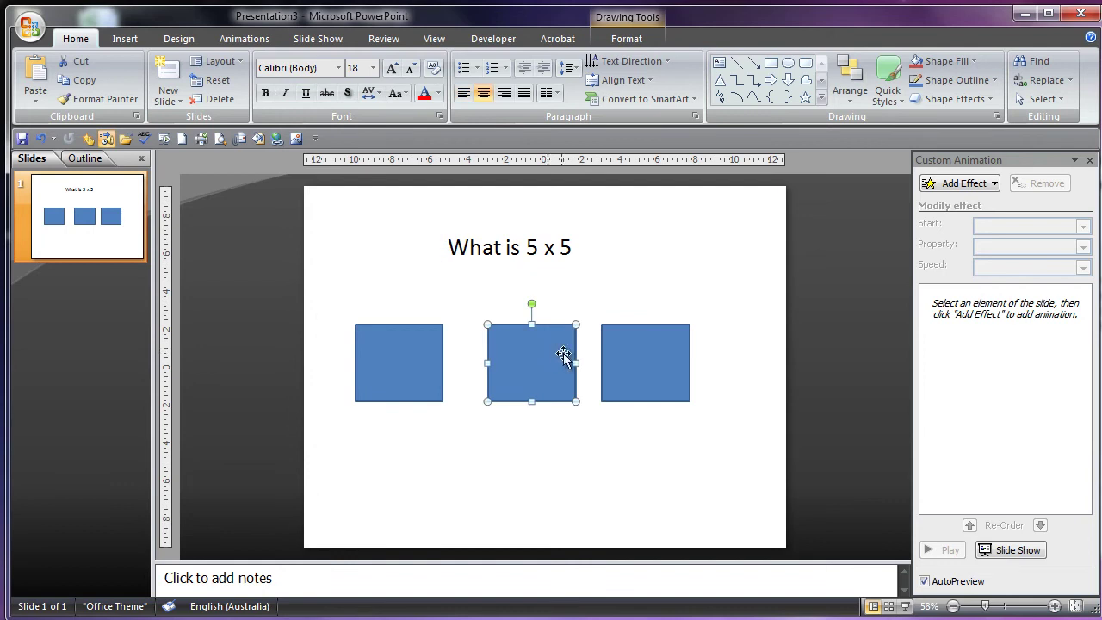
Step: Label the right and left boxes 26 and 20, then enlarge all three numbers
left_click(682, 349)
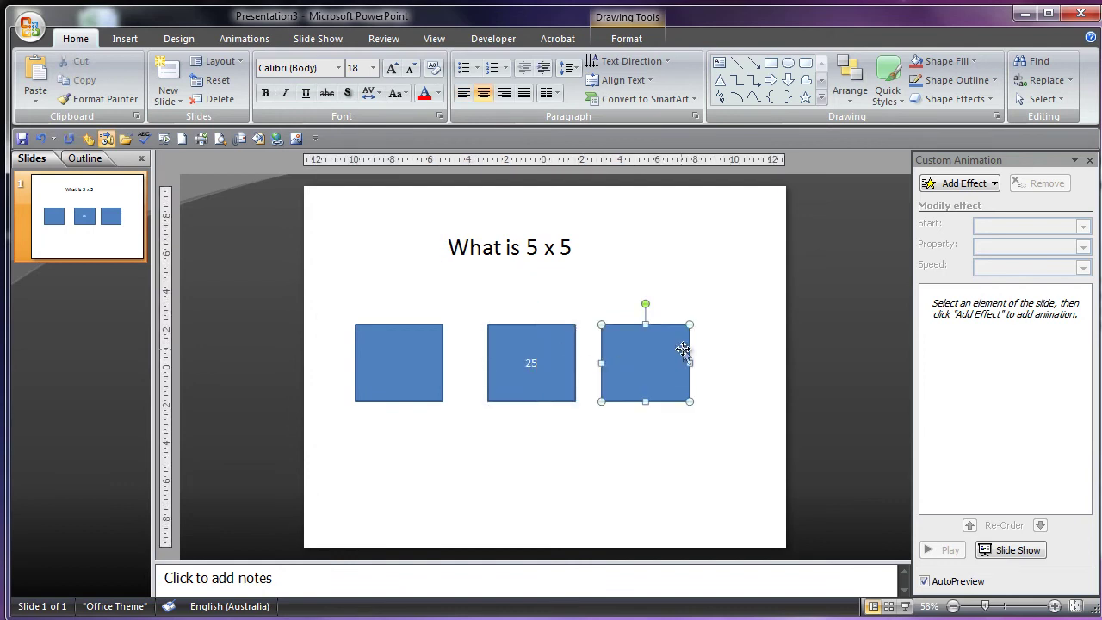
type("26")
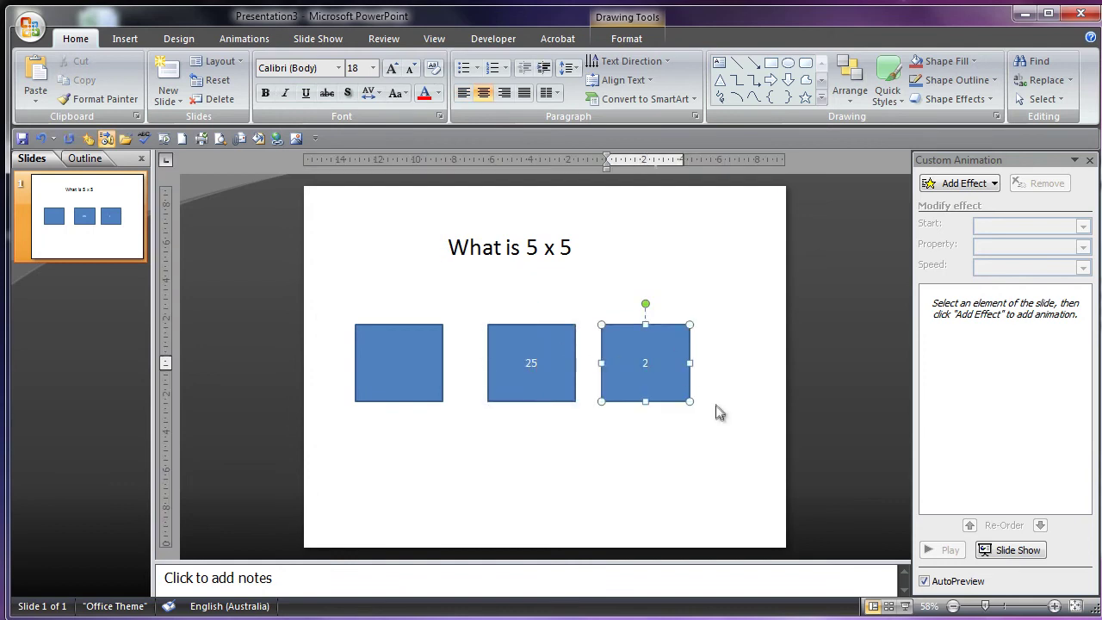
left_click(438, 363)
type("20")
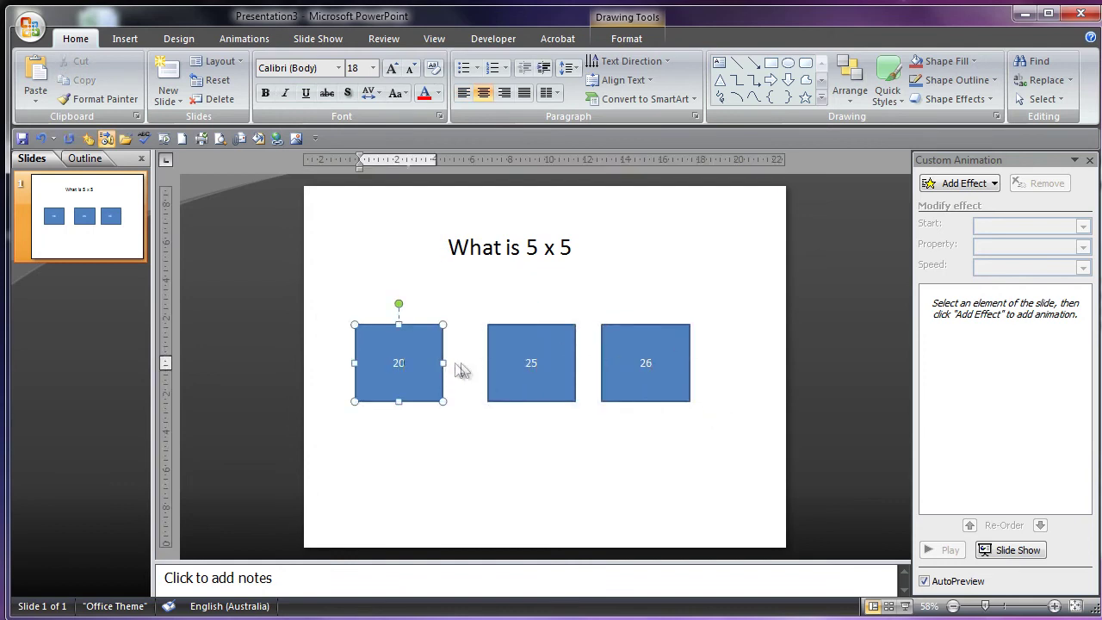
left_click(531, 340, "shift")
left_click(647, 324, "shift")
left_click(392, 68)
left_click(391, 68)
left_click(392, 68)
left_click(392, 68)
left_click(391, 68)
left_click(392, 68)
left_click(392, 68)
left_click(391, 68)
left_click(391, 68)
left_click(392, 68)
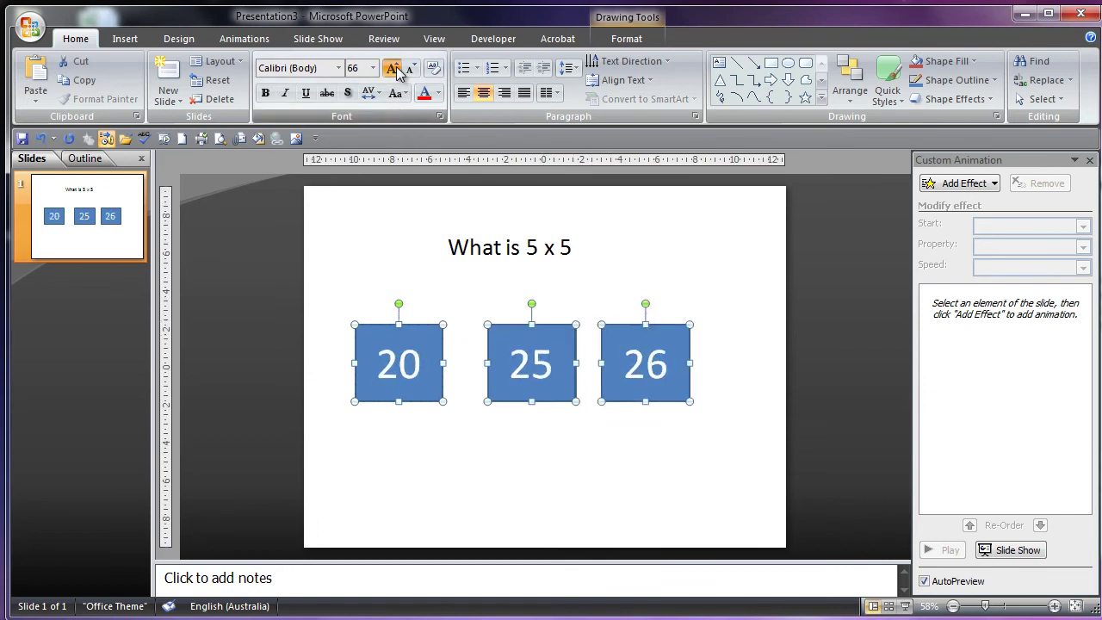
left_click(627, 275)
Step: Narrow the question box to sit above the boxes and nudge the 26 box right
left_click(583, 232)
mouse_move(750, 247)
left_mouse_down()
mouse_move(632, 248)
mouse_move(603, 281)
left_mouse_up()
left_click(698, 247)
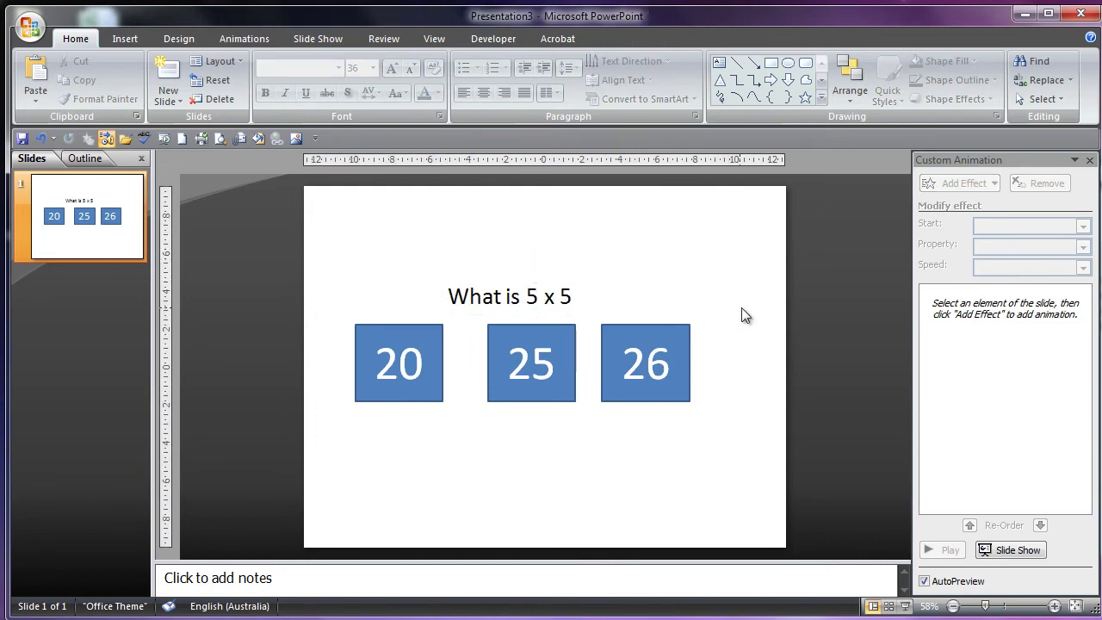
left_click_drag(741, 308, 602, 457)
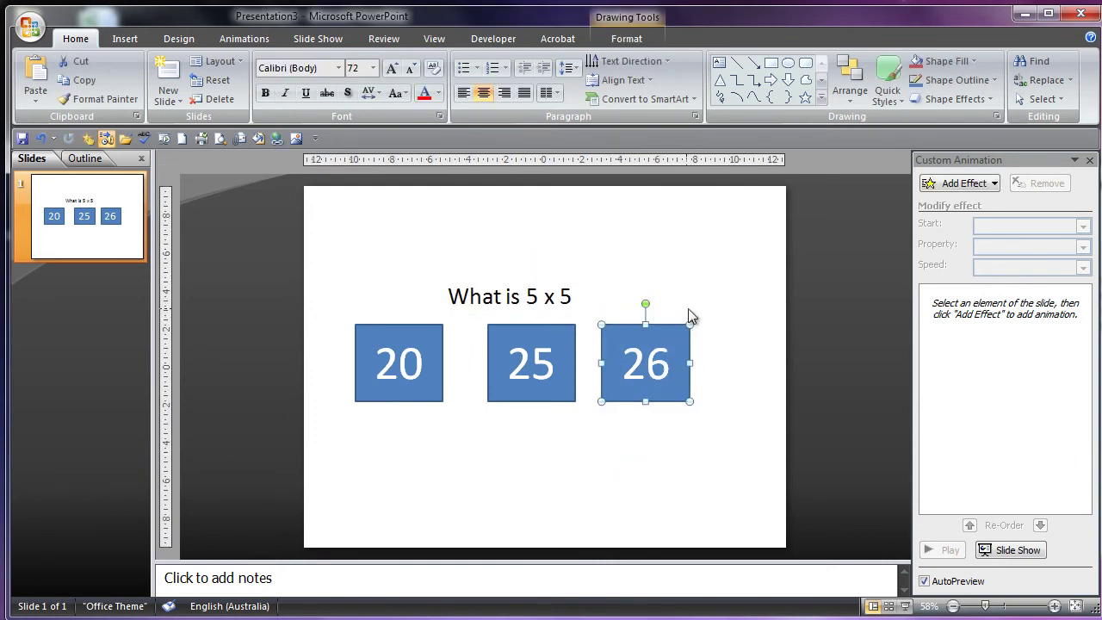
key("Right")
key("Right")
left_click(694, 249)
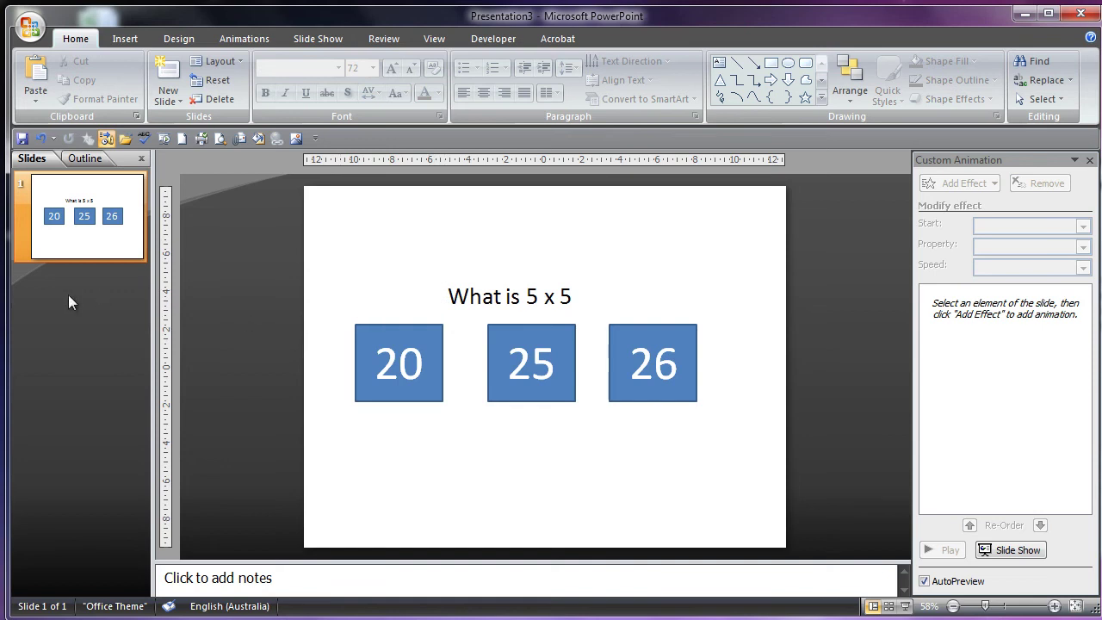
Step: Add a new slide after the quiz titled 'WRONG!@#!@'
right_click(68, 294)
left_click(98, 370)
left_click(409, 233)
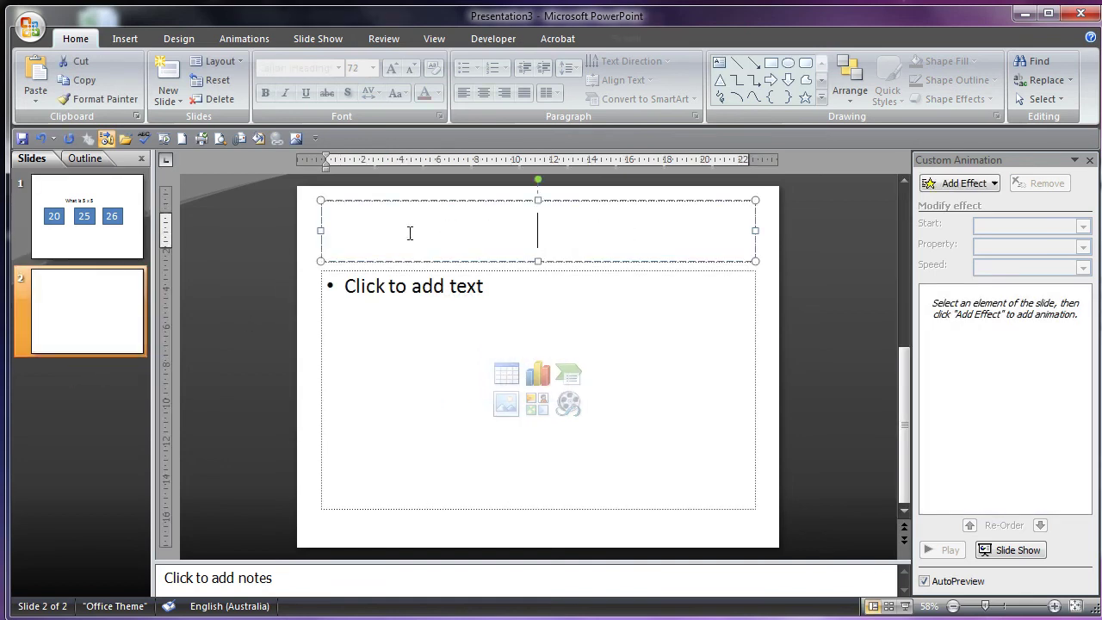
type("WRONG!@#!@")
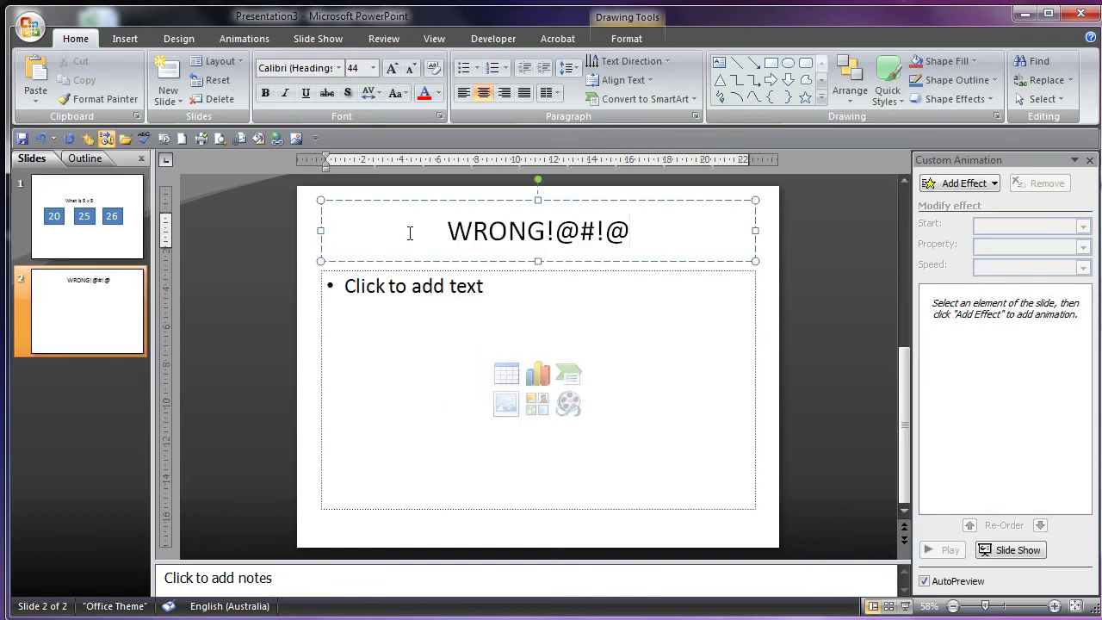
left_click(241, 271)
Step: Duplicate it as slide 3 titled 'CORRECT YOU WIN!!' and return to slide 1
key("ctrl+d")
left_click_drag(445, 231, 787, 263)
type("CORRE")
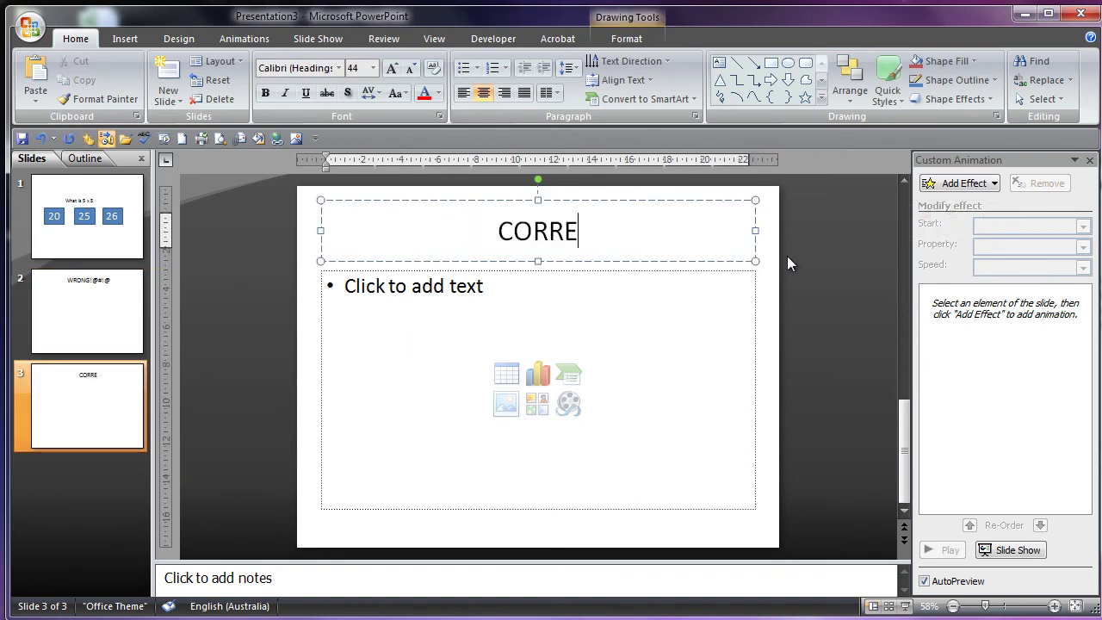
type("CT YOU WIN!!")
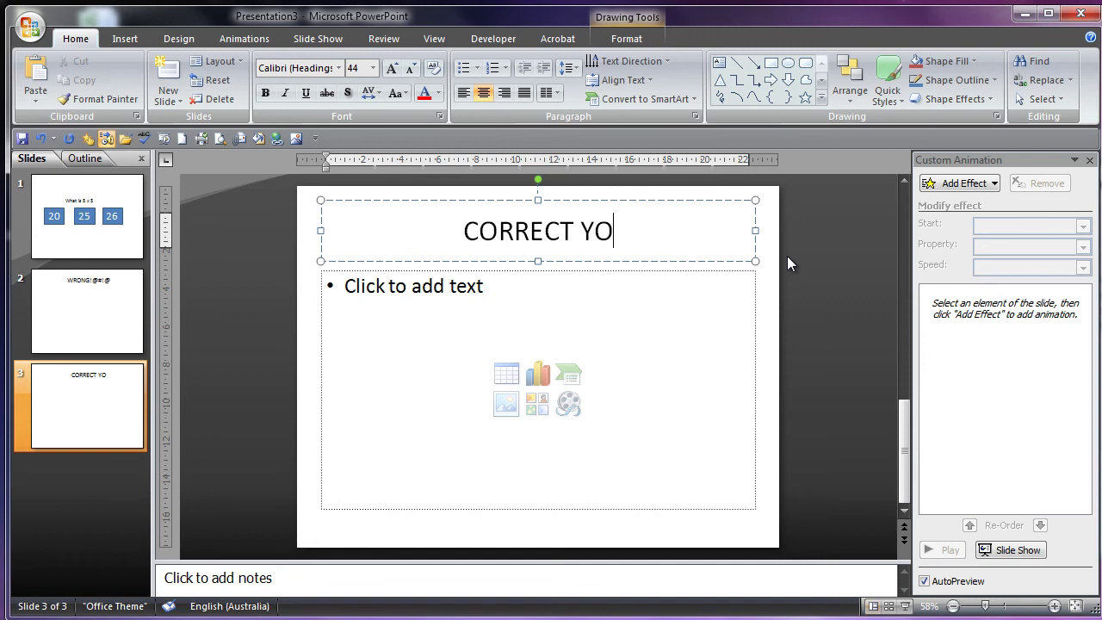
left_click(74, 330)
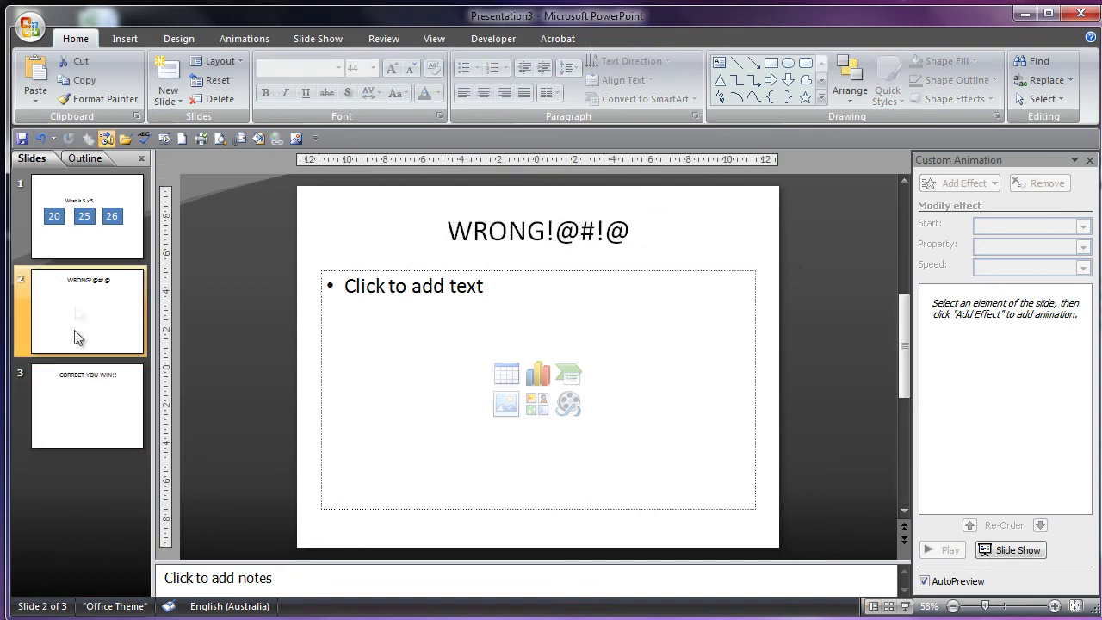
left_click(49, 185)
Step: Hyperlink the 20 box on click to slide 2, WRONG!@#!@
left_click(396, 327)
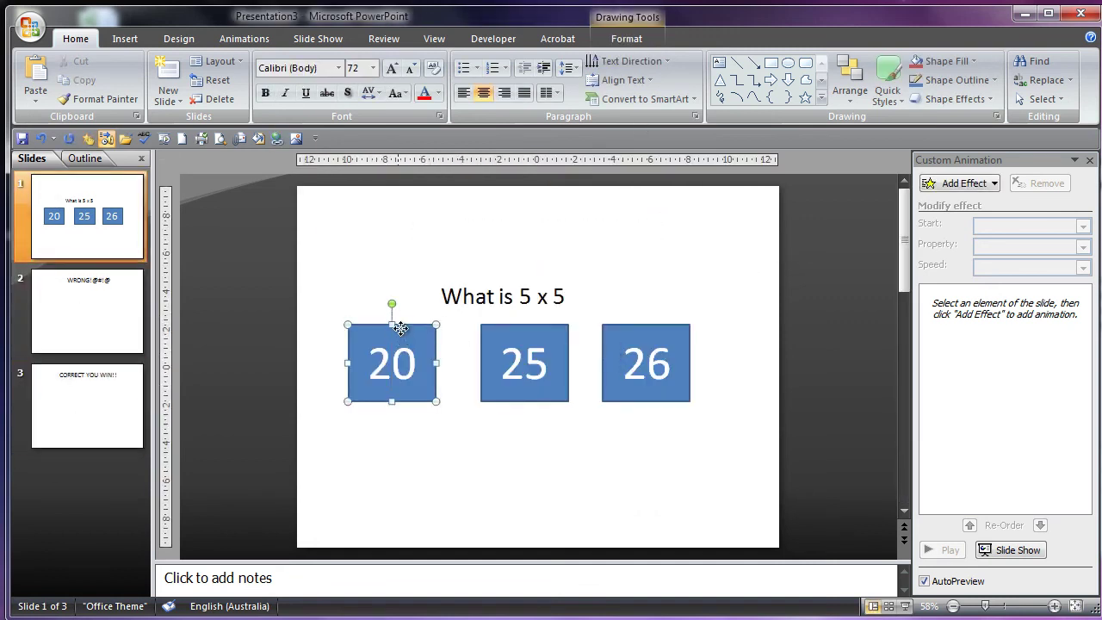
left_click(126, 37)
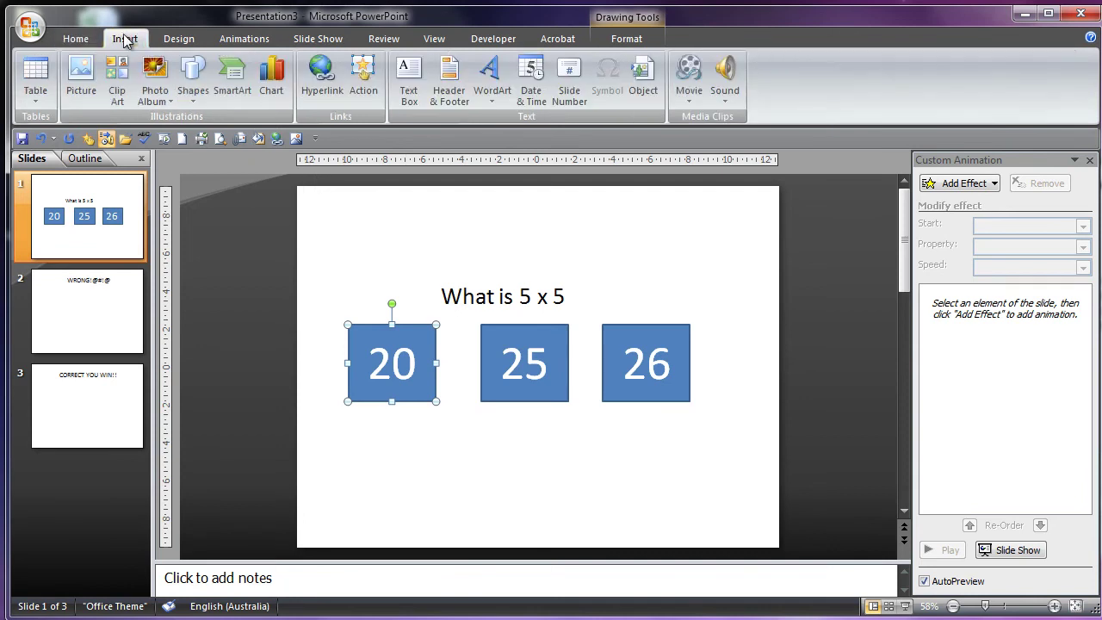
left_click(362, 86)
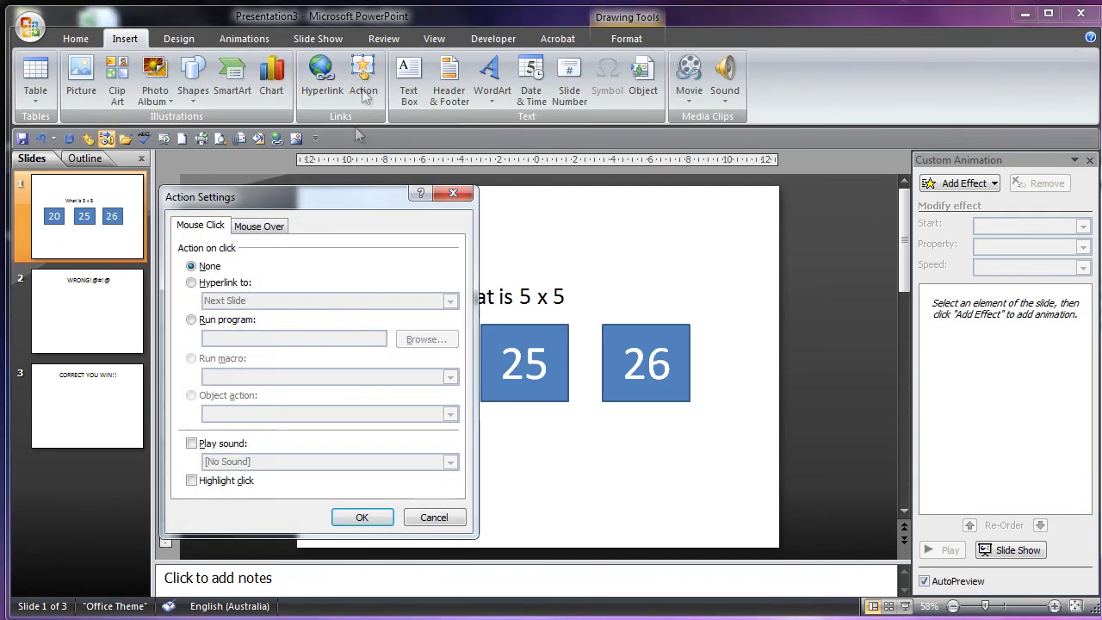
left_click(228, 284)
left_click(254, 298)
scroll(258, 323, "down", 2)
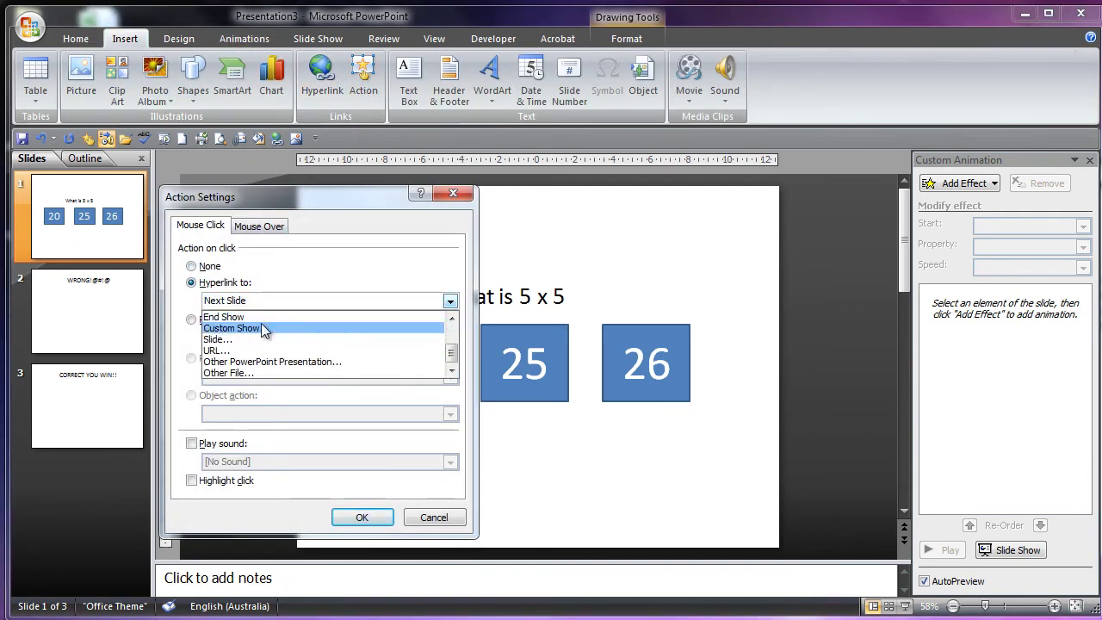
left_click(264, 340)
left_click(215, 231)
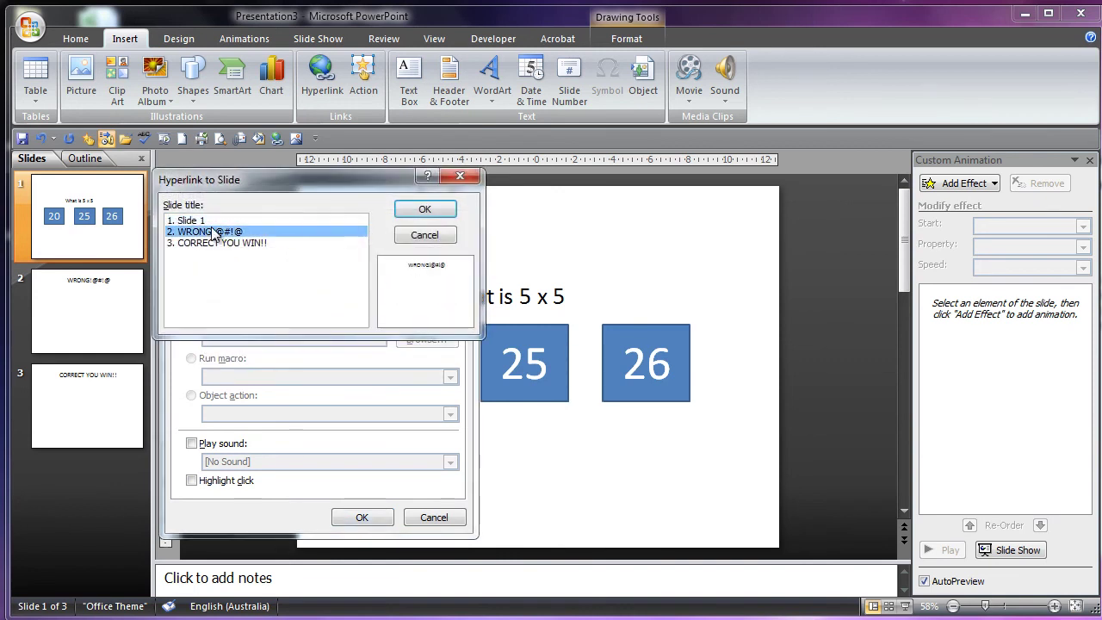
left_click(404, 206)
left_click(362, 516)
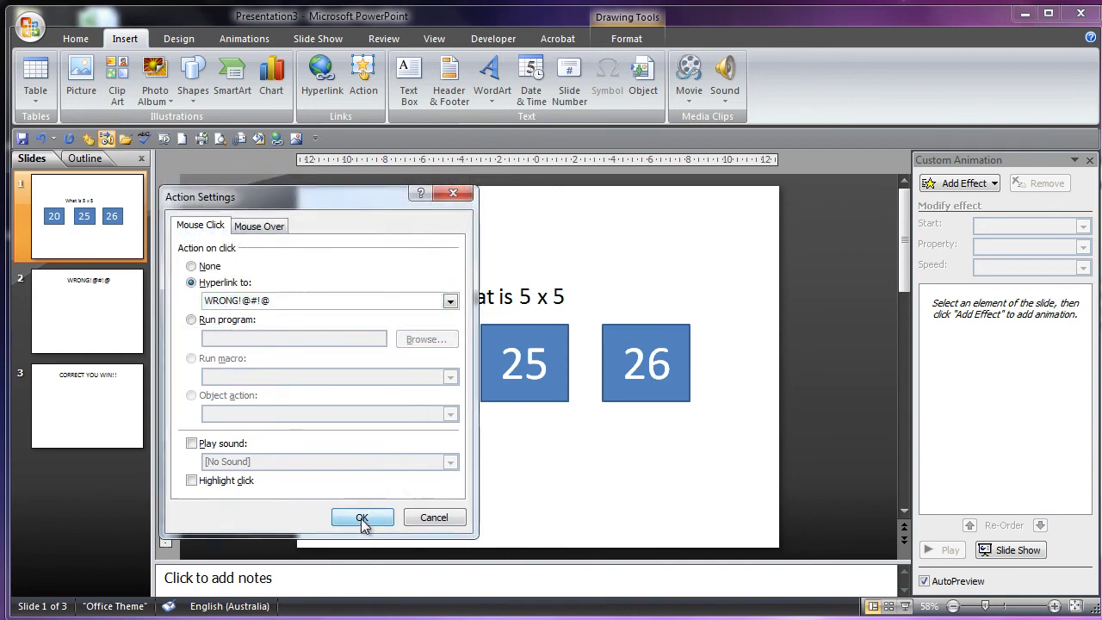
Step: Link the 26 box on click to the WRONG!@#!@ slide as well
left_click(363, 82)
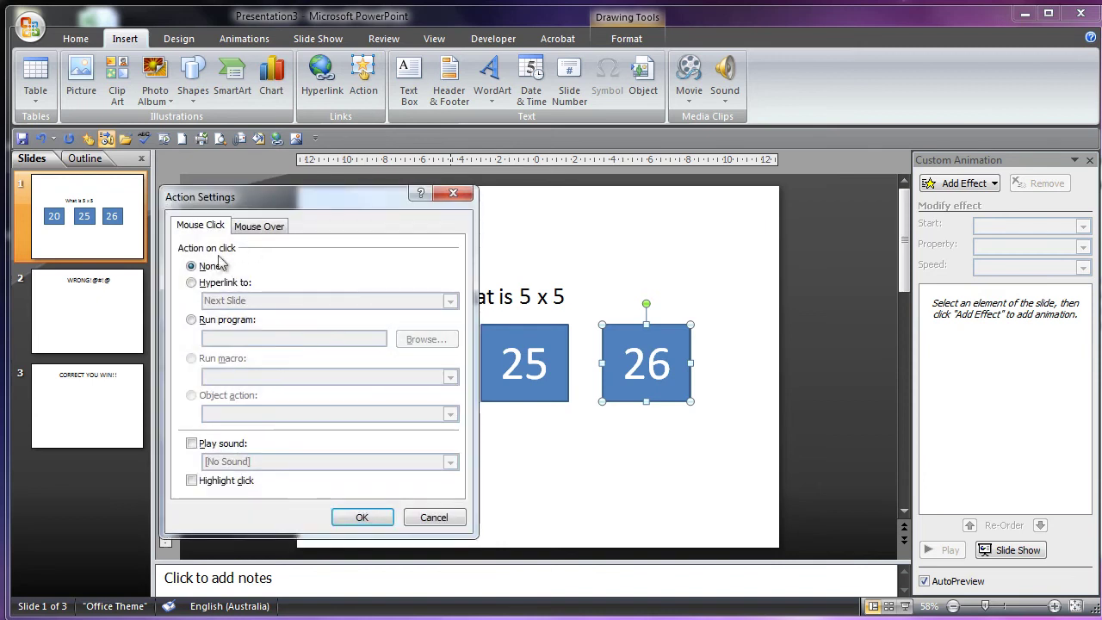
left_click(222, 284)
left_click(259, 300)
scroll(222, 345, "down", 1)
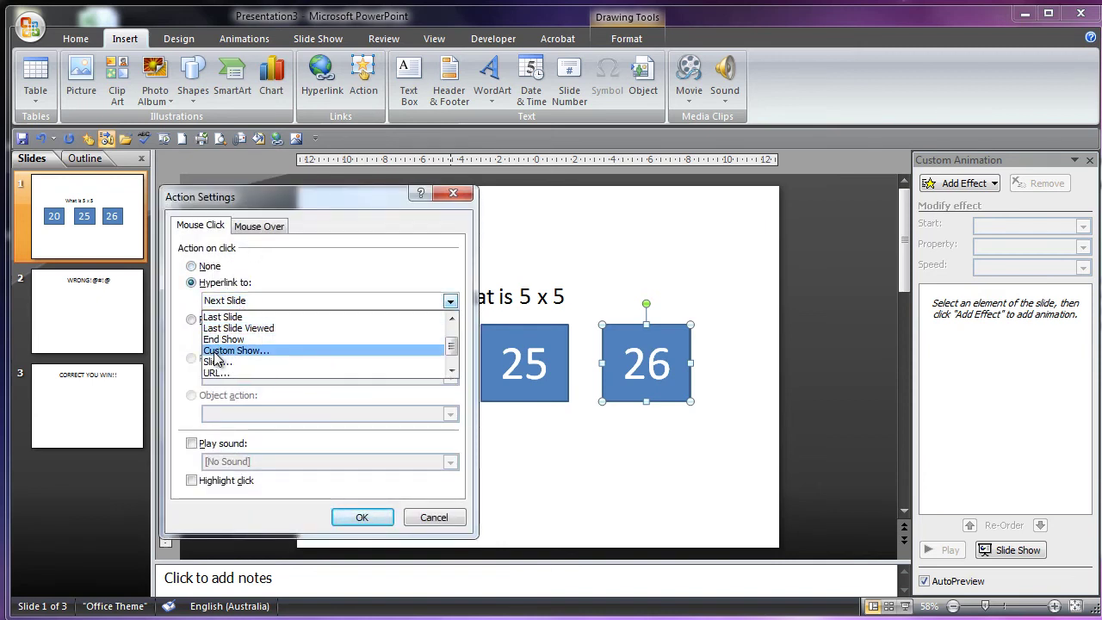
left_click(222, 366)
left_click(226, 239)
left_click(422, 209)
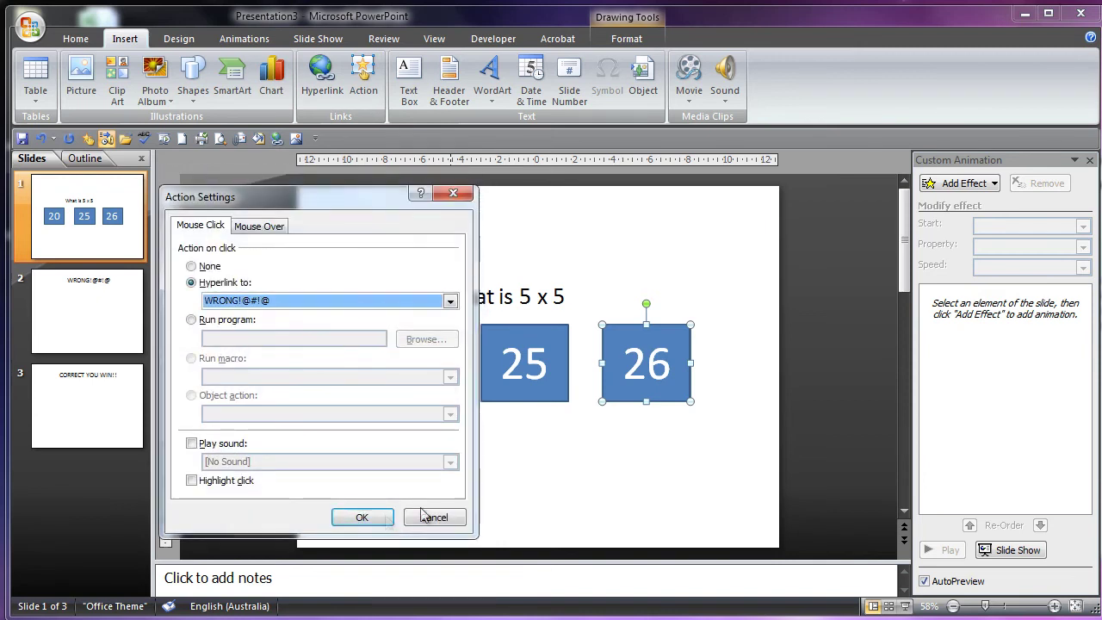
left_click(366, 517)
left_click(524, 361)
Step: Hyperlink the 25 box on click to slide 3, CORRECT YOU WIN!!
left_click(363, 81)
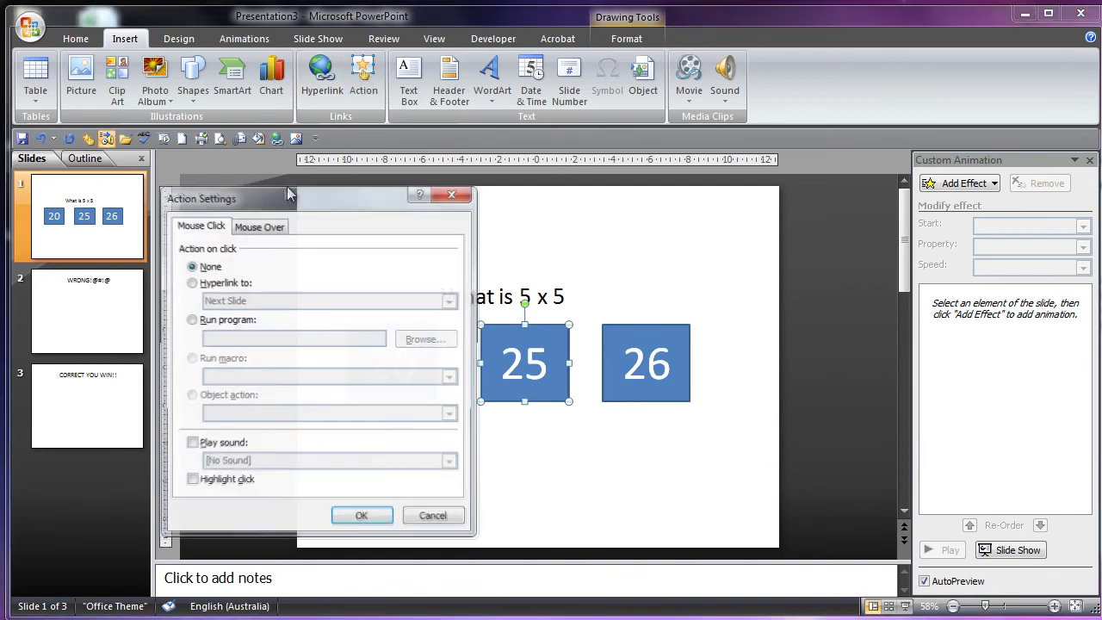
left_click(191, 282)
left_click(258, 300)
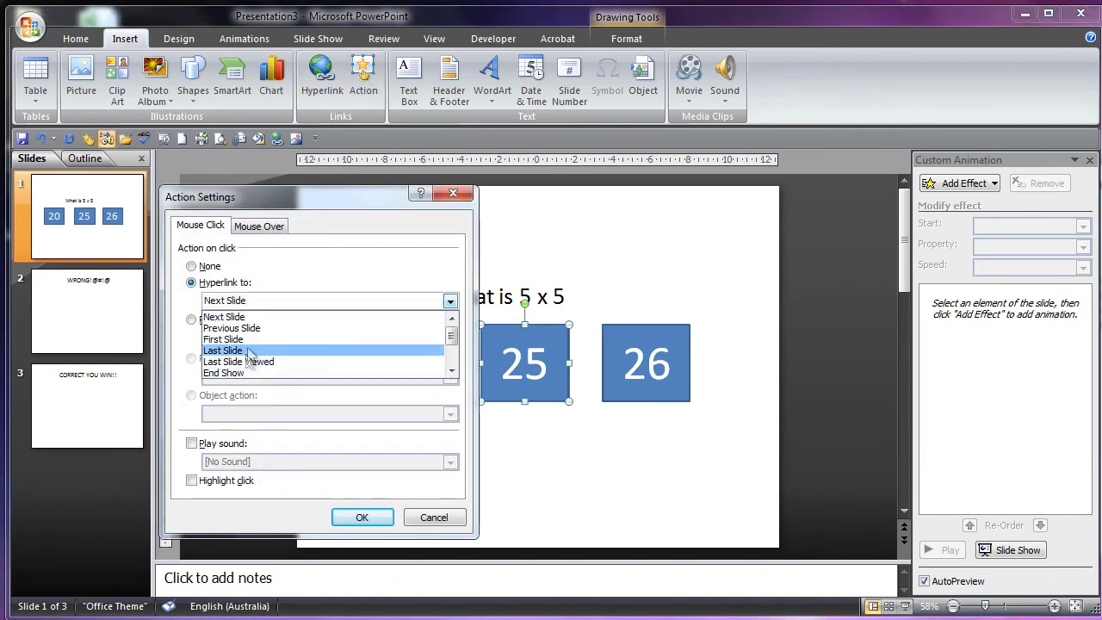
scroll(230, 348, "down", 2)
left_click(217, 339)
left_click(186, 249)
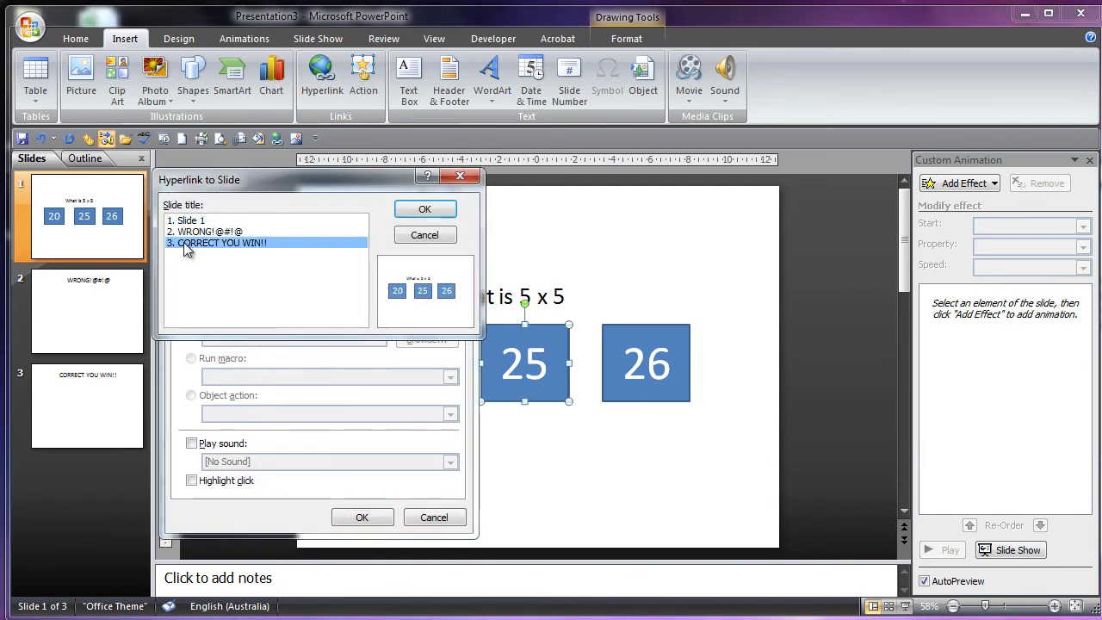
left_click(423, 209)
left_click(361, 516)
Step: Review the WRONG!@#!@ and CORRECT YOU WIN!! slides, then return to the quiz slide
left_click(93, 310)
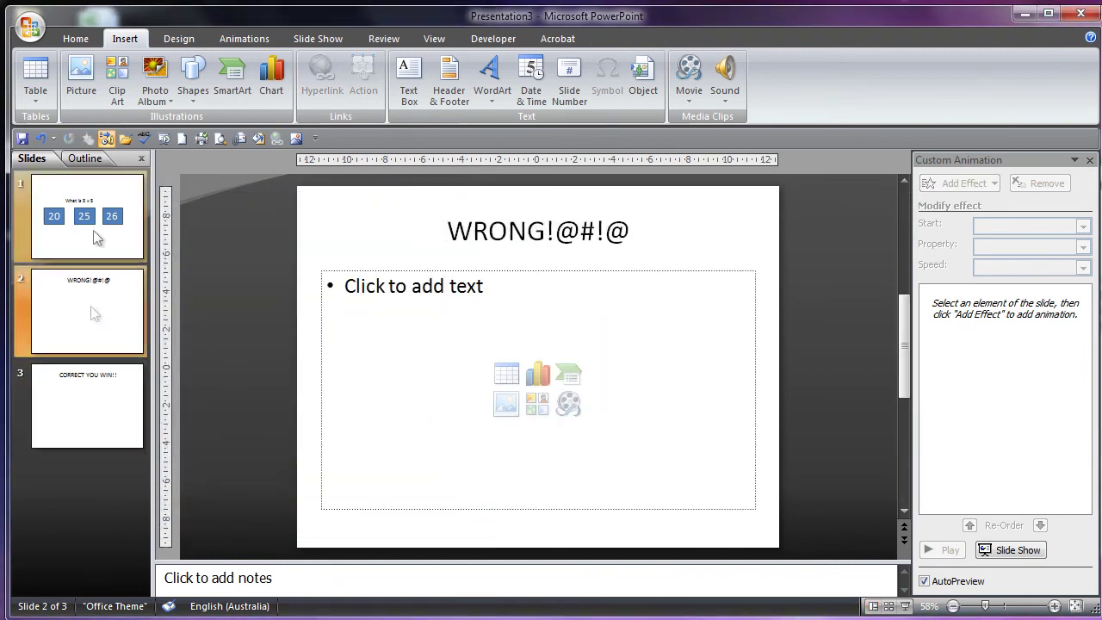
left_click(99, 394)
left_click(87, 215)
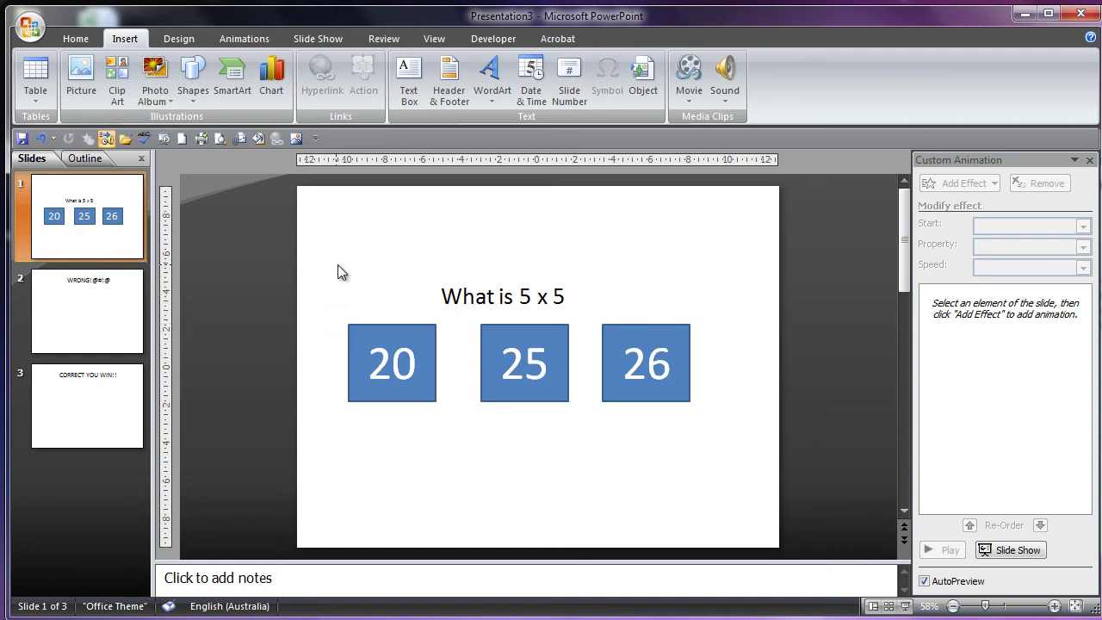
Step: Select the question and the 20, 25 and 26 answer boxes together, then deselect them
left_click_drag(242, 232, 716, 481)
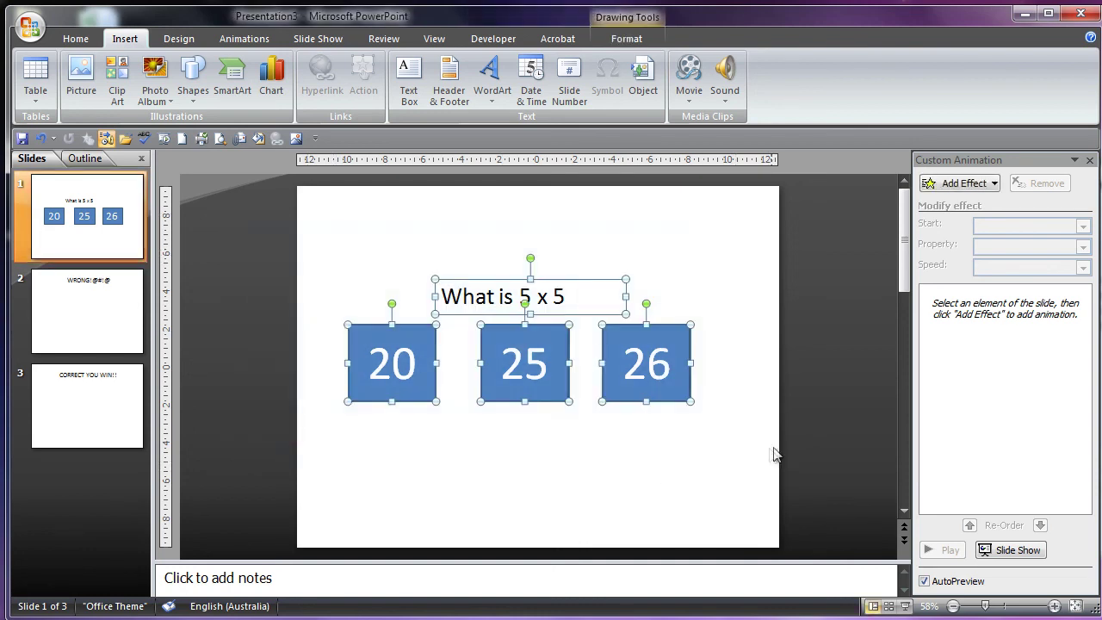
left_click(787, 491)
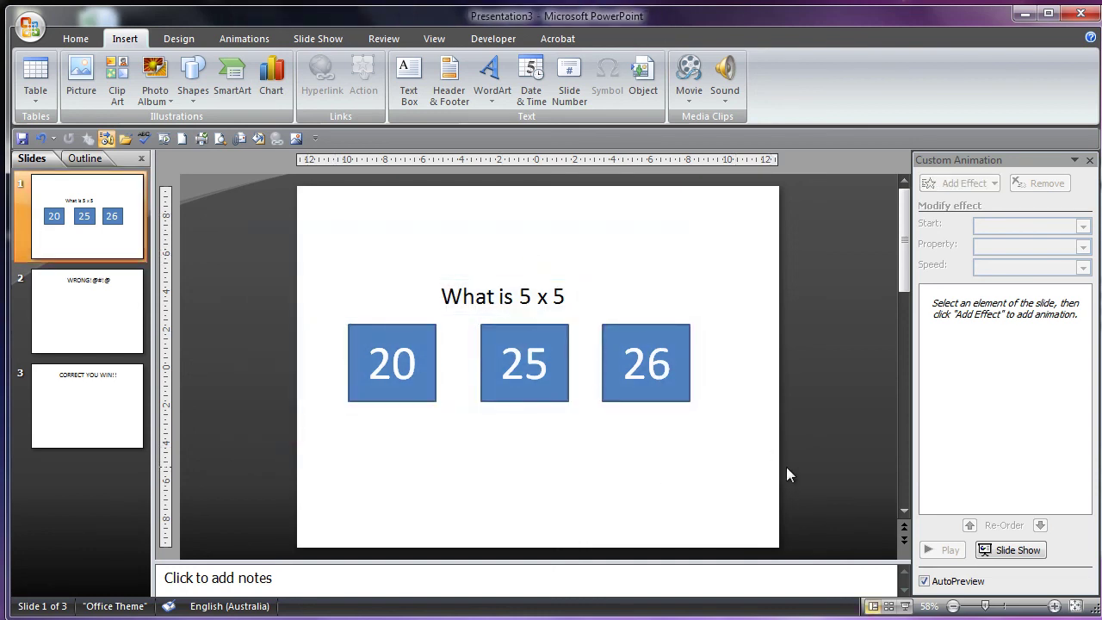